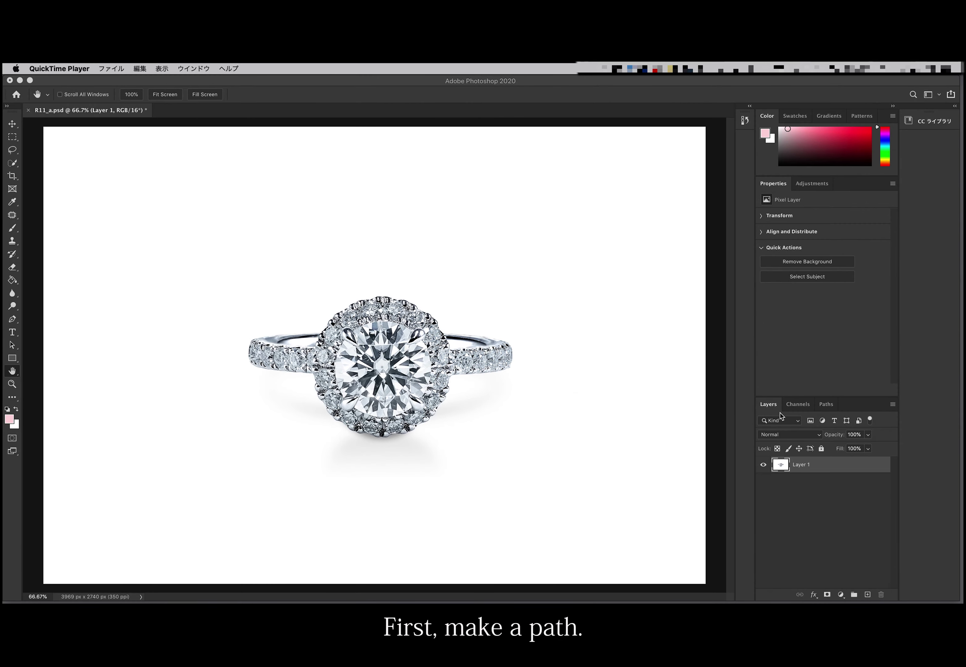
# Step: Load the 'stone' path as a selection and check it in Quick Mask
pyautogui.click(826, 406)
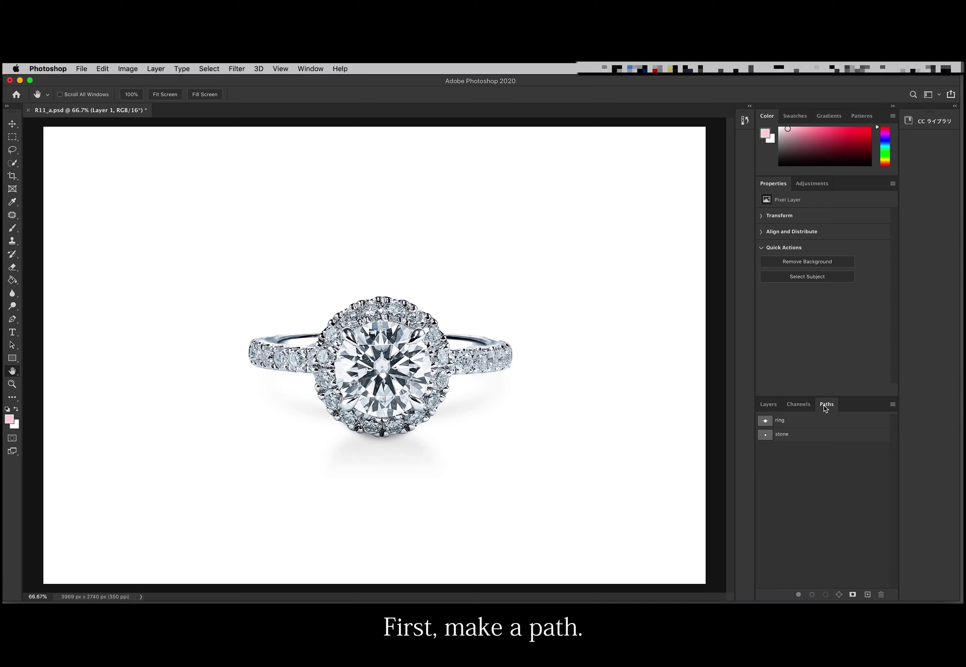
pyautogui.click(793, 420)
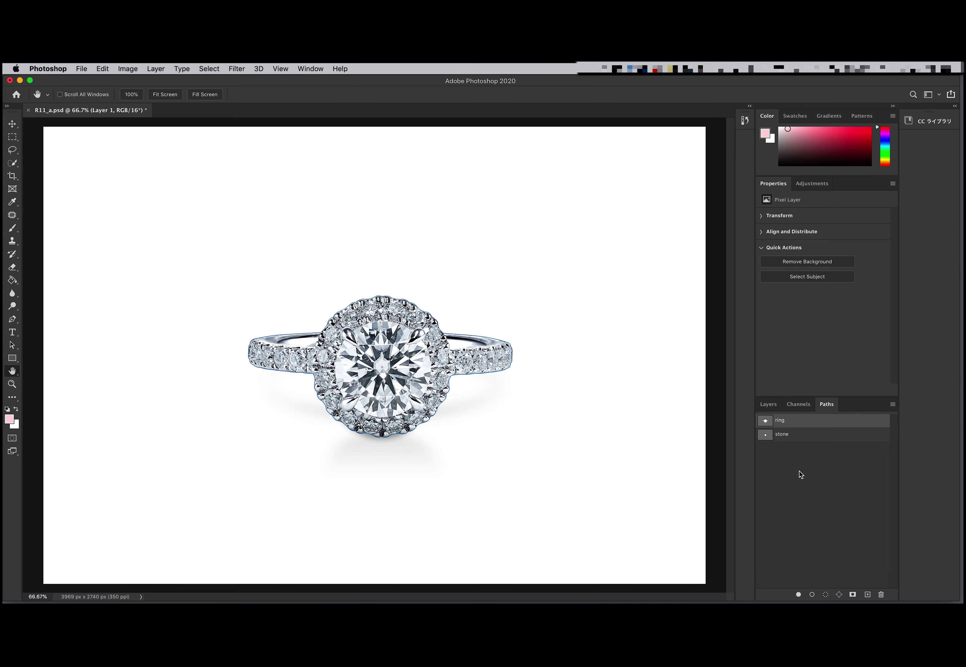
pyautogui.click(798, 440)
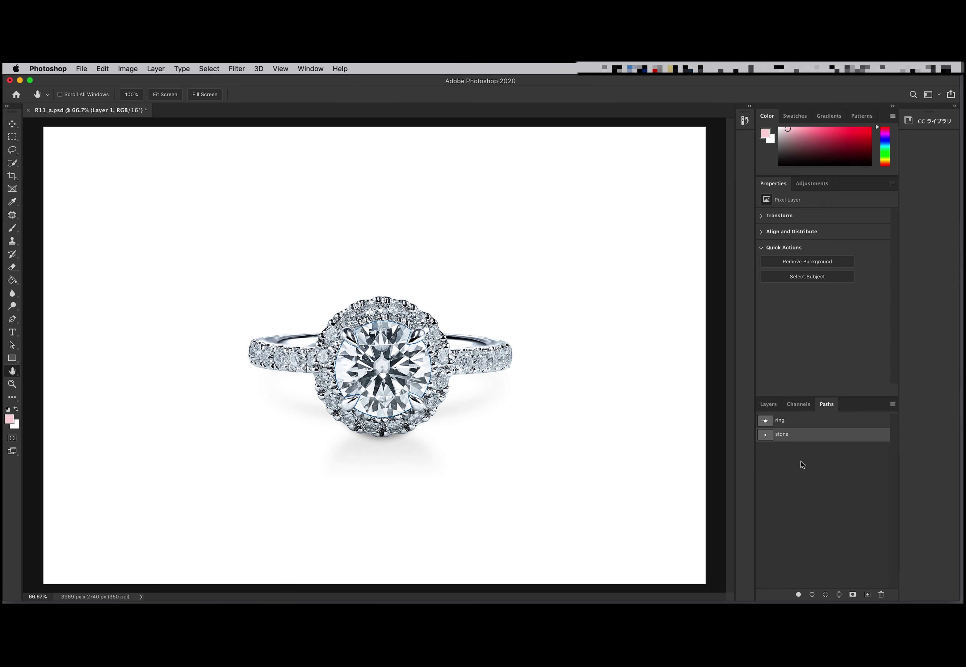
pyautogui.click(826, 595)
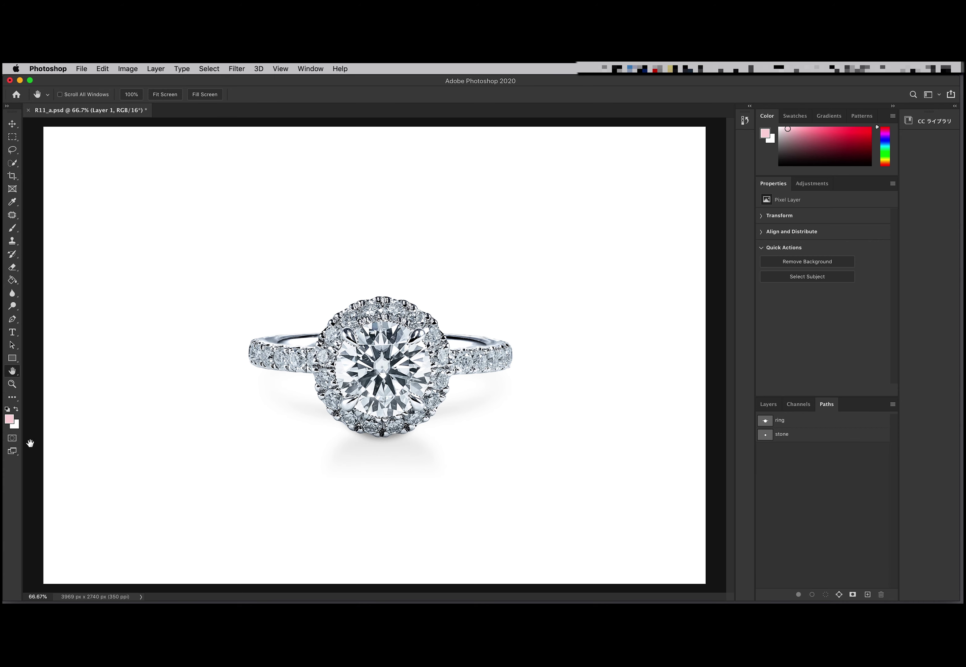
pyautogui.click(13, 440)
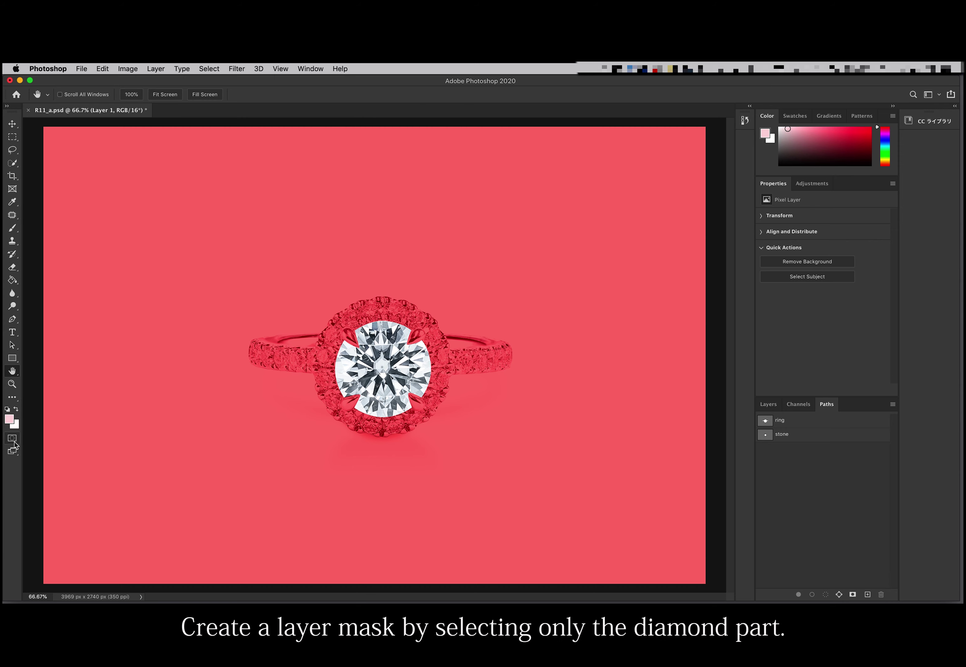
pyautogui.click(13, 441)
pyautogui.click(13, 439)
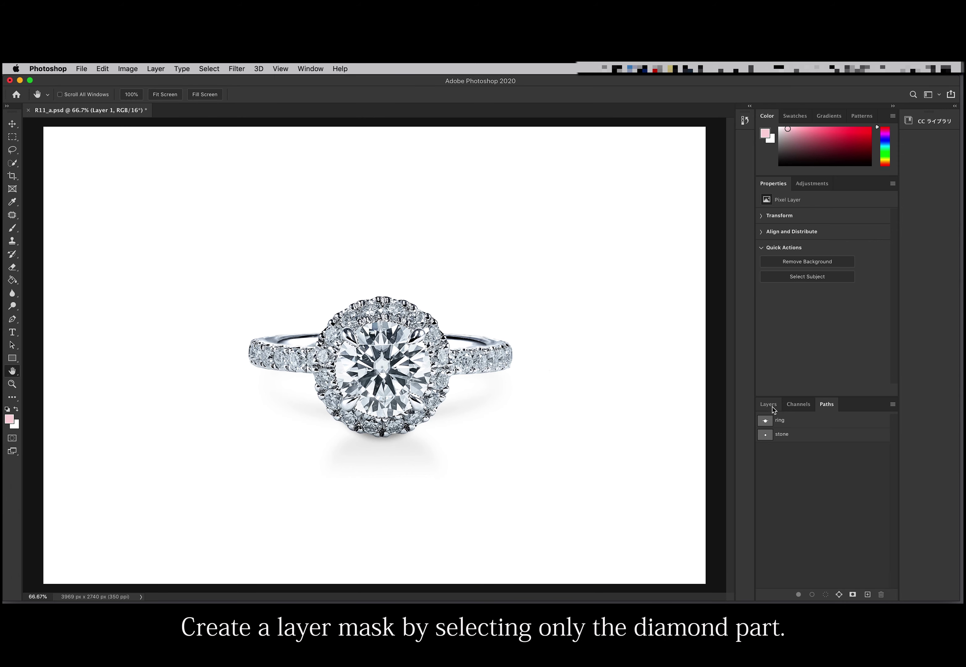
# Step: Duplicate Layer 1 and add a new Layer 2 masked to the diamond selection
pyautogui.click(763, 405)
pyautogui.moveTo(816, 466); pyautogui.dragTo(868, 594)
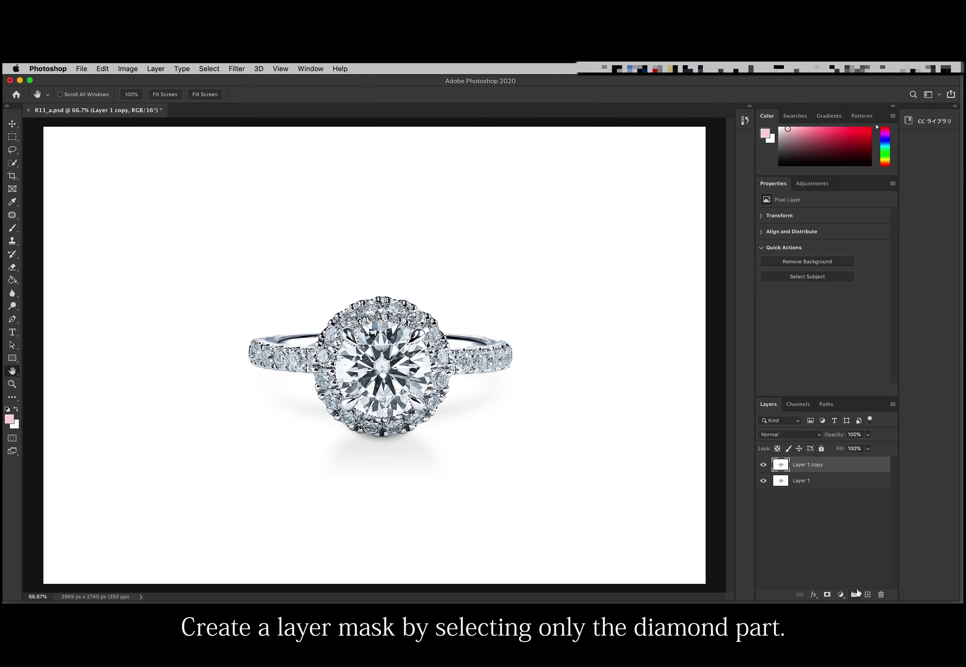
pyautogui.click(868, 594)
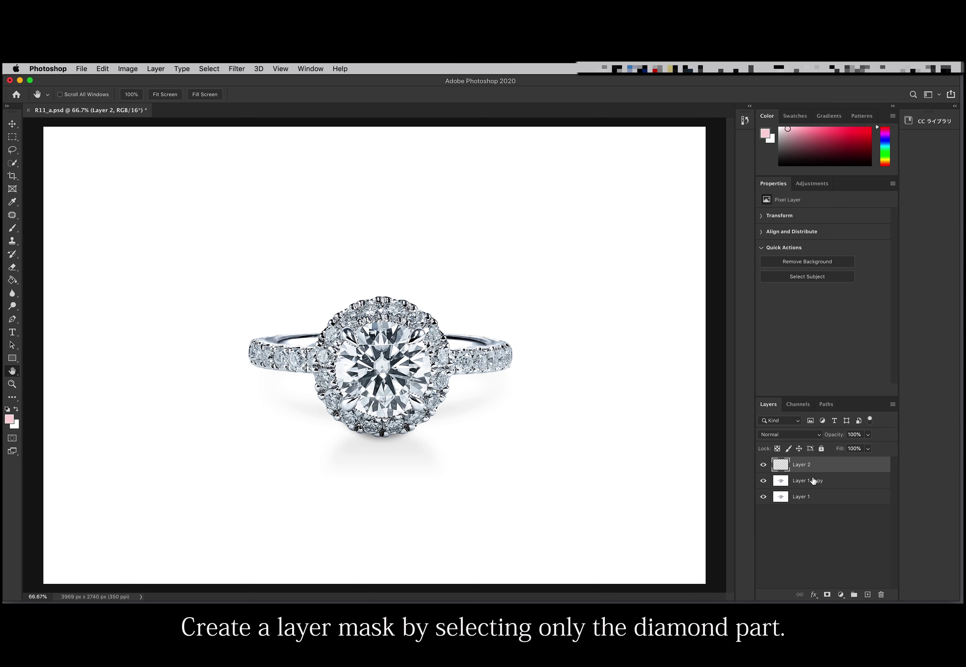
pyautogui.click(826, 595)
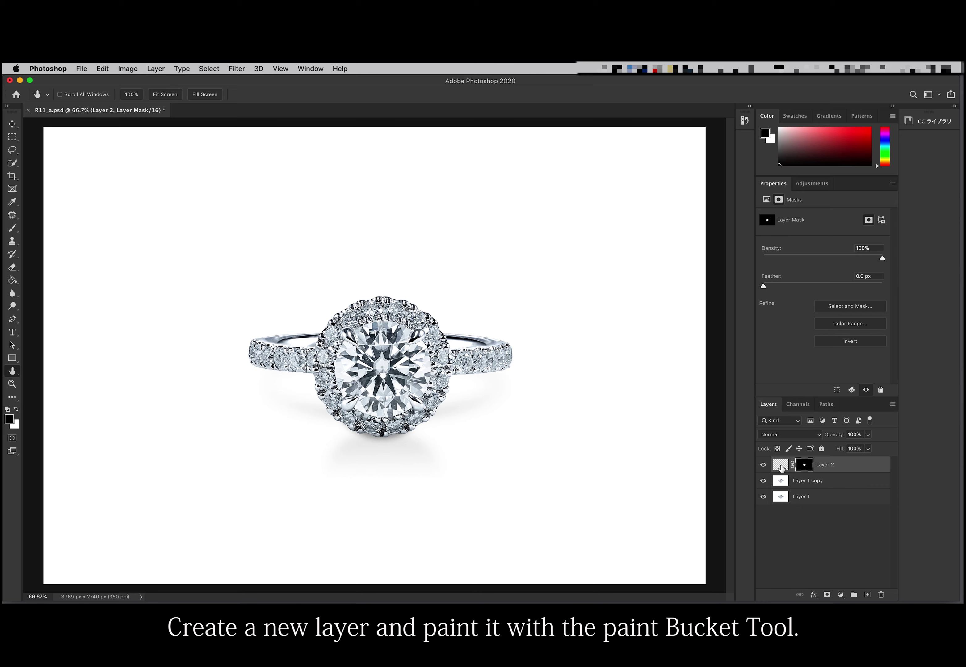
# Step: Target Layer 2's pixels and set the foreground colour to R 242, G 203, B 101
pyautogui.click(782, 467)
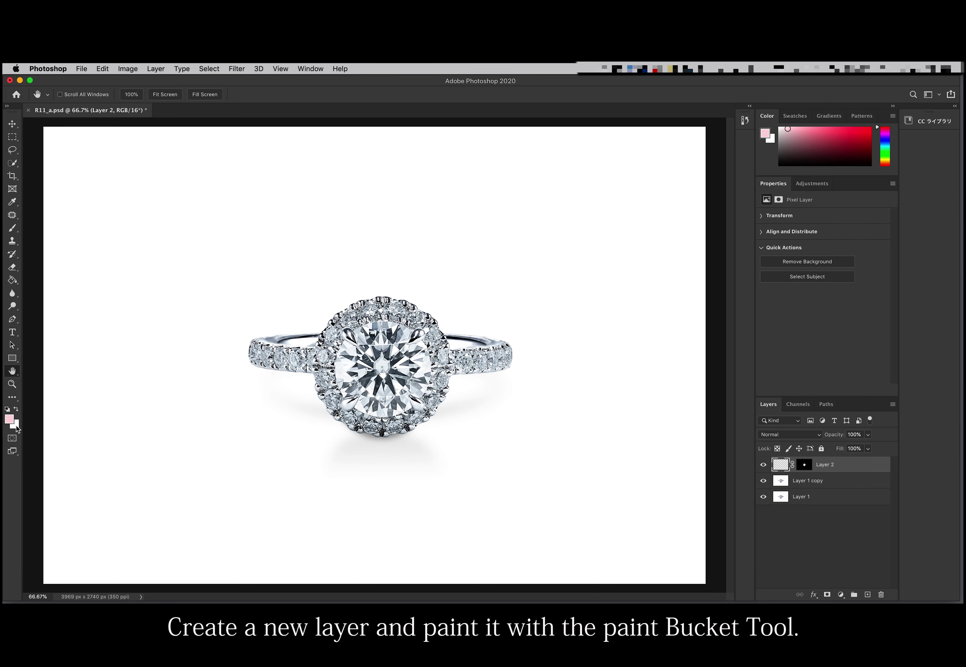
pyautogui.click(7, 409)
pyautogui.click(9, 420)
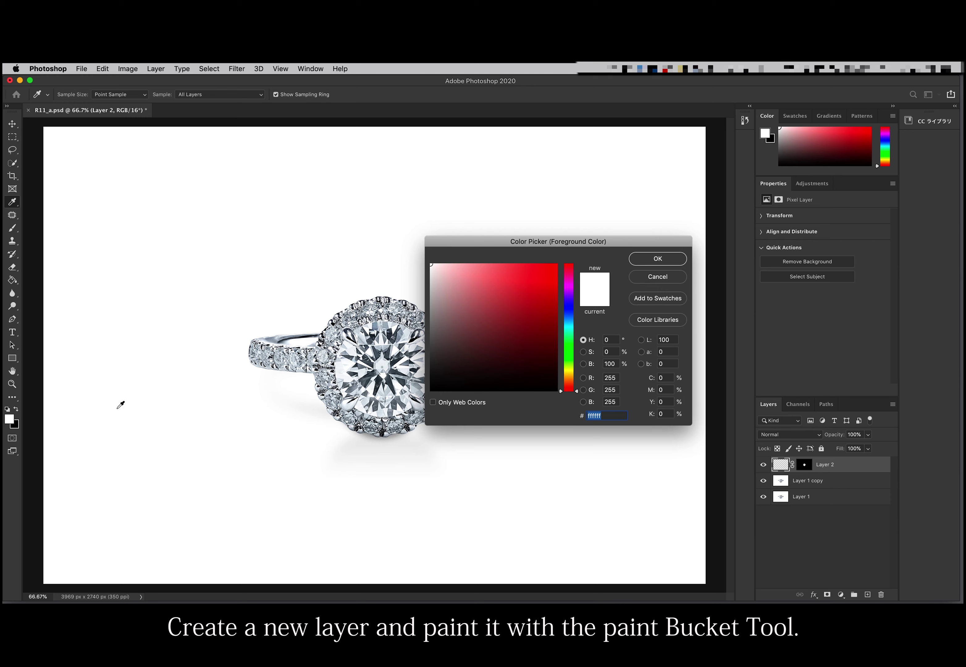
pyautogui.click(617, 378)
pyautogui.write('242')
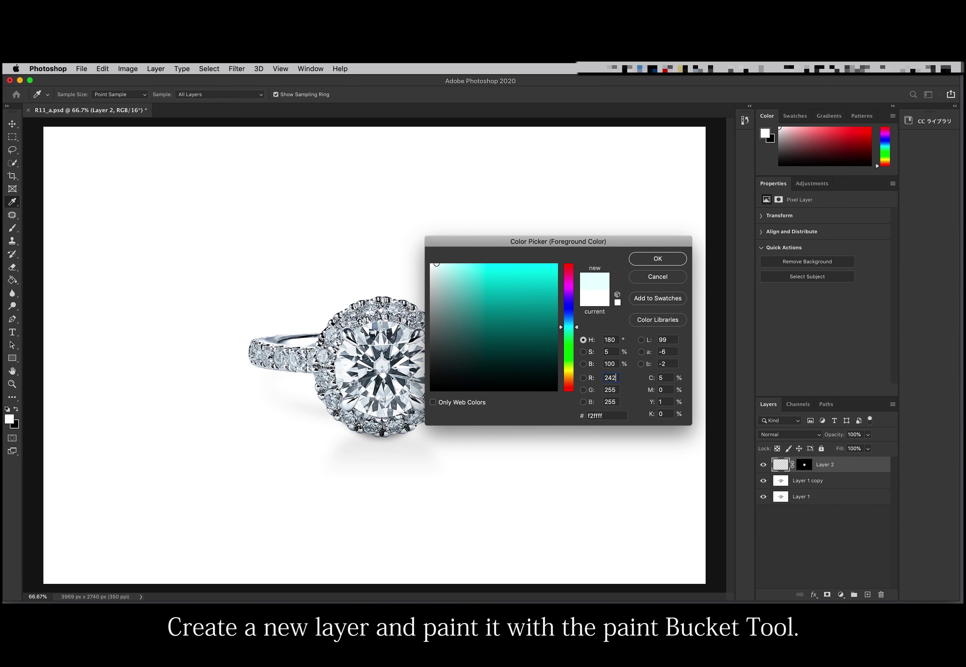
pyautogui.click(617, 390)
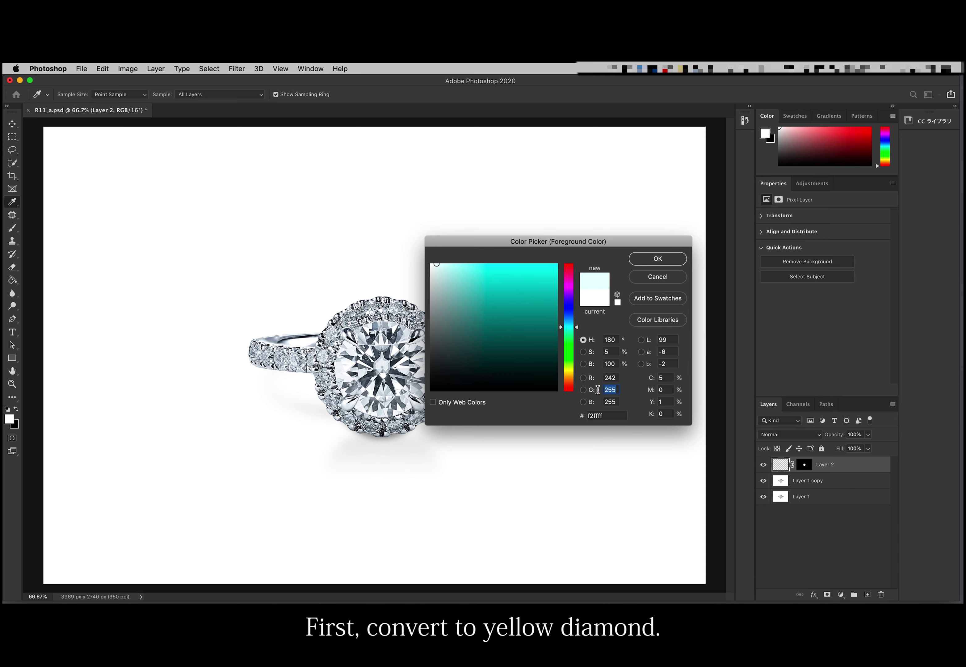
pyautogui.write('203')
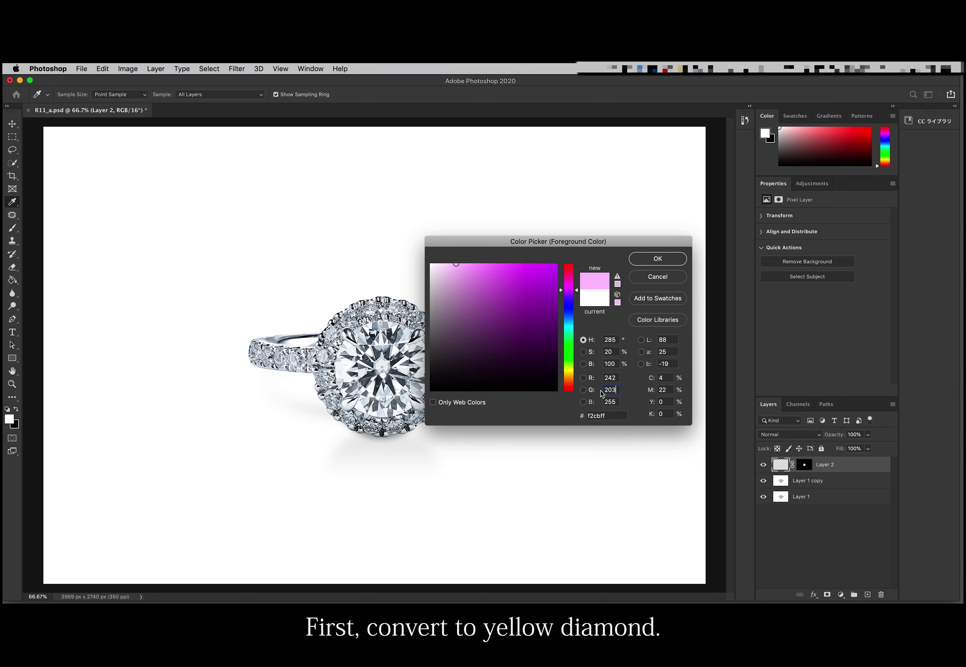
pyautogui.click(617, 401)
pyautogui.write('101')
pyautogui.click(658, 259)
# Step: Fill the diamond yellow-orange on Layer 2, blend it in Color mode, and duplicate it
pyautogui.press('h')
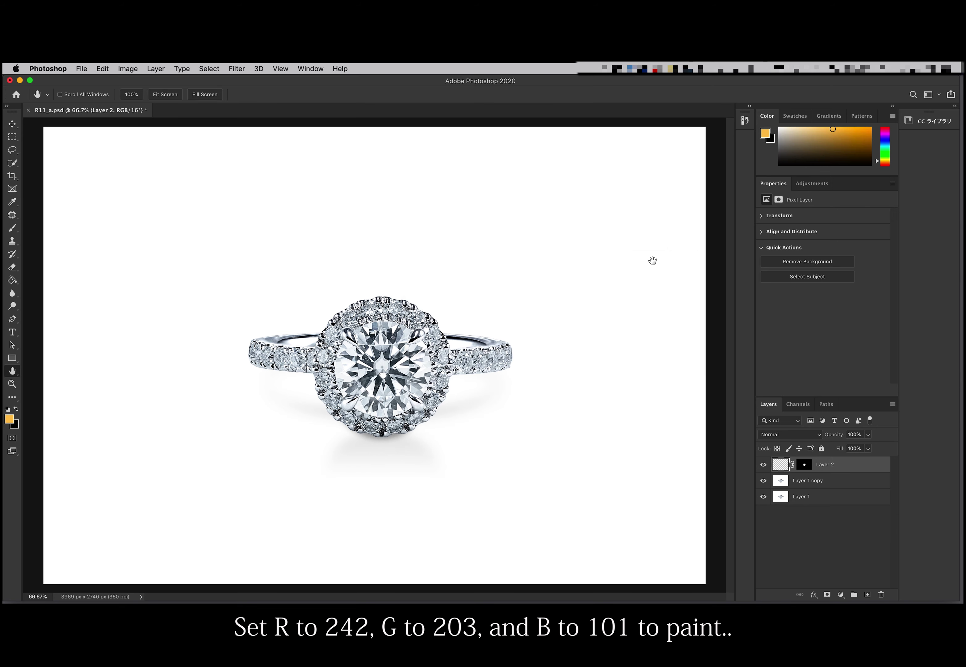
pyautogui.click(14, 281)
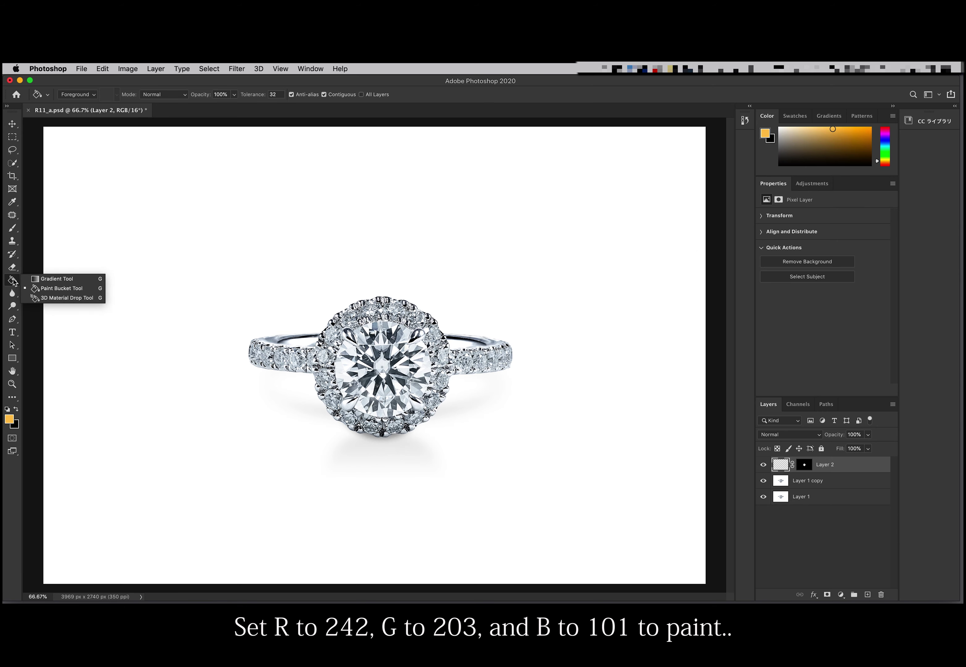
pyautogui.click(372, 369)
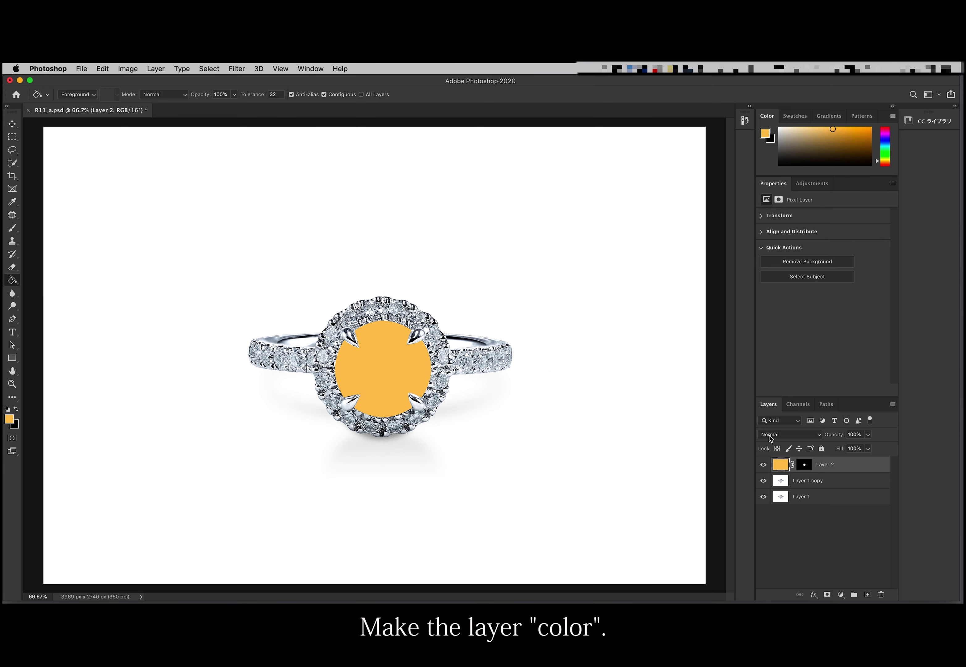
pyautogui.click(781, 435)
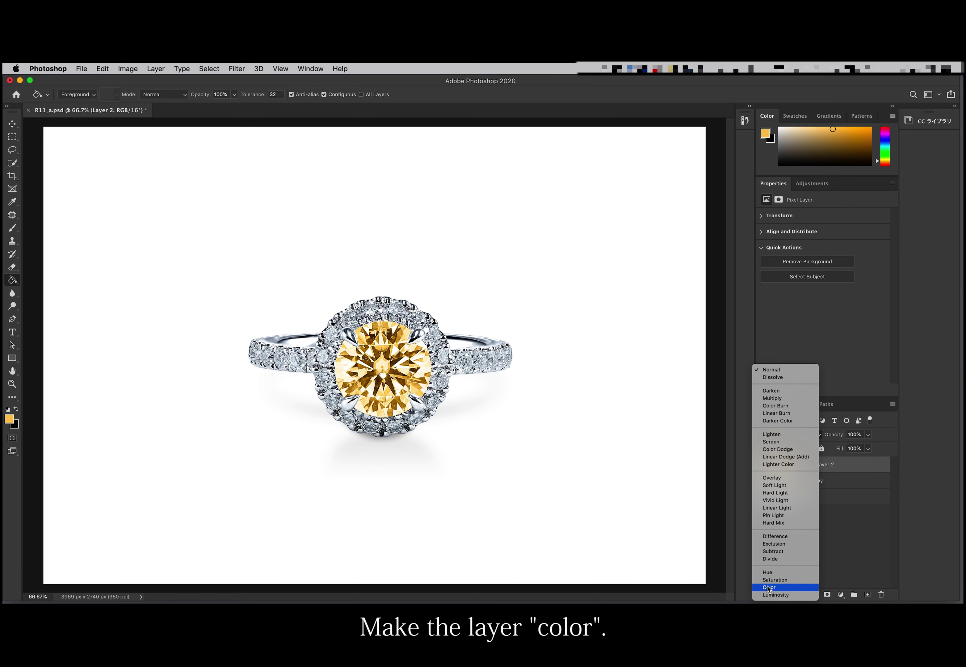
pyautogui.click(769, 588)
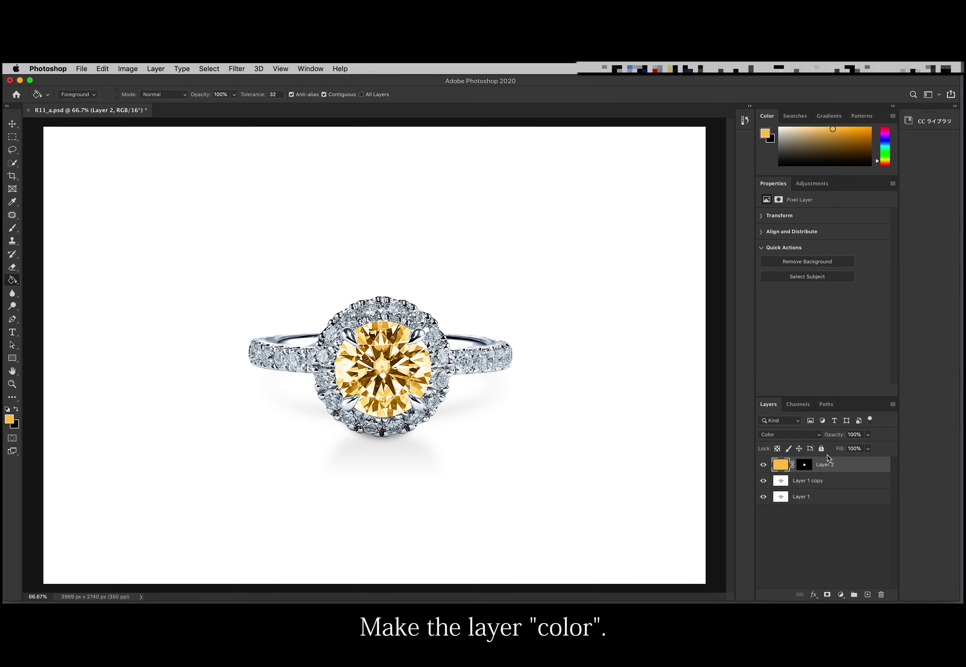
pyautogui.moveTo(828, 460); pyautogui.dragTo(868, 594)
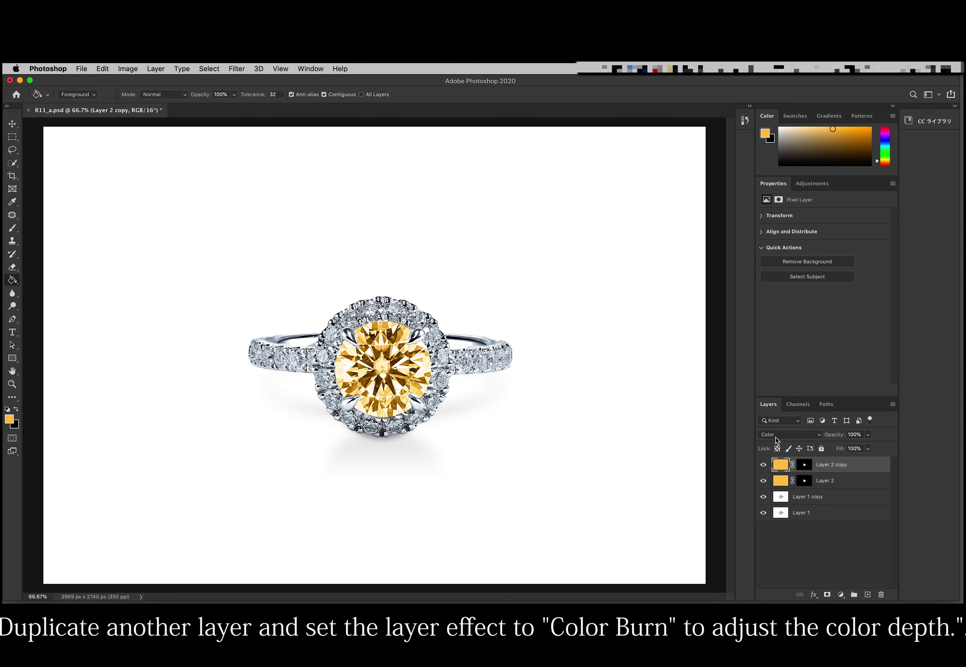
# Step: Set Layer 2 copy to Color Burn at 27% opacity and hide both yellow layers
pyautogui.click(776, 435)
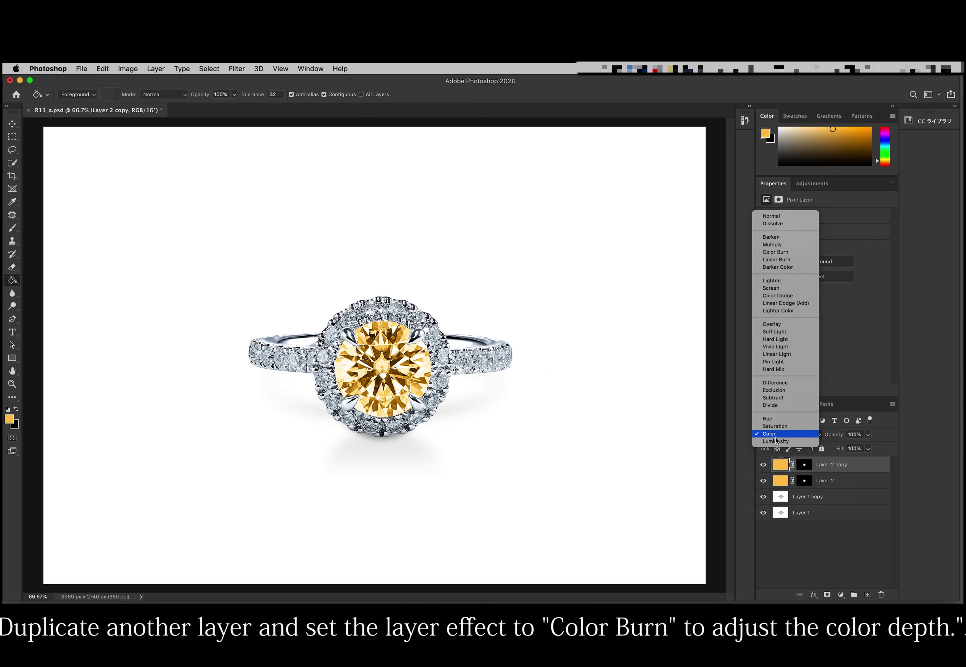
pyautogui.click(778, 253)
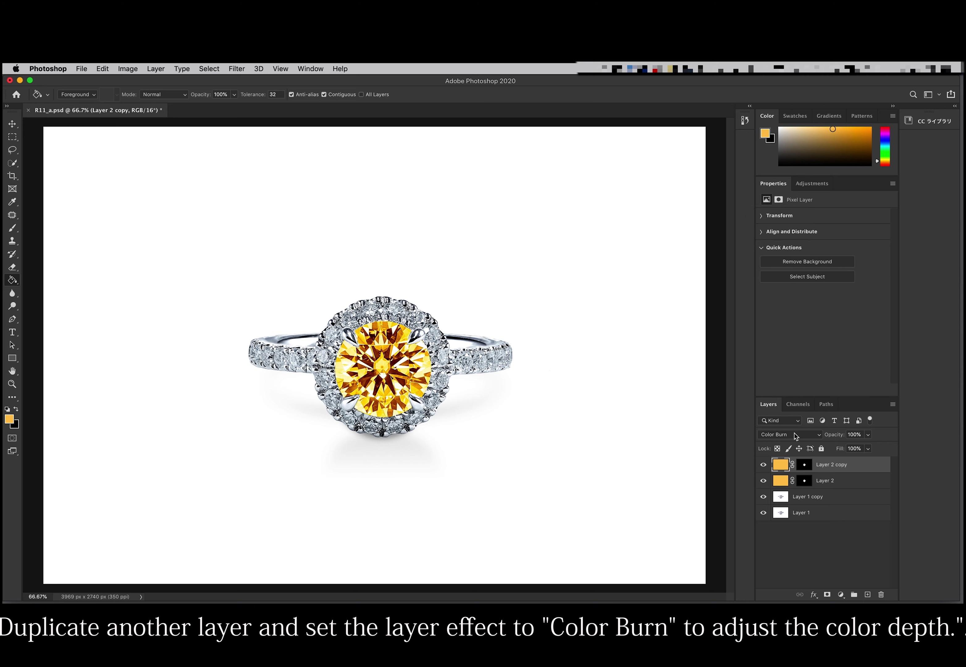
pyautogui.click(868, 435)
pyautogui.moveTo(870, 446)
pyautogui.mouseDown()
pyautogui.moveTo(826, 449)
pyautogui.moveTo(844, 451)
pyautogui.mouseUp()
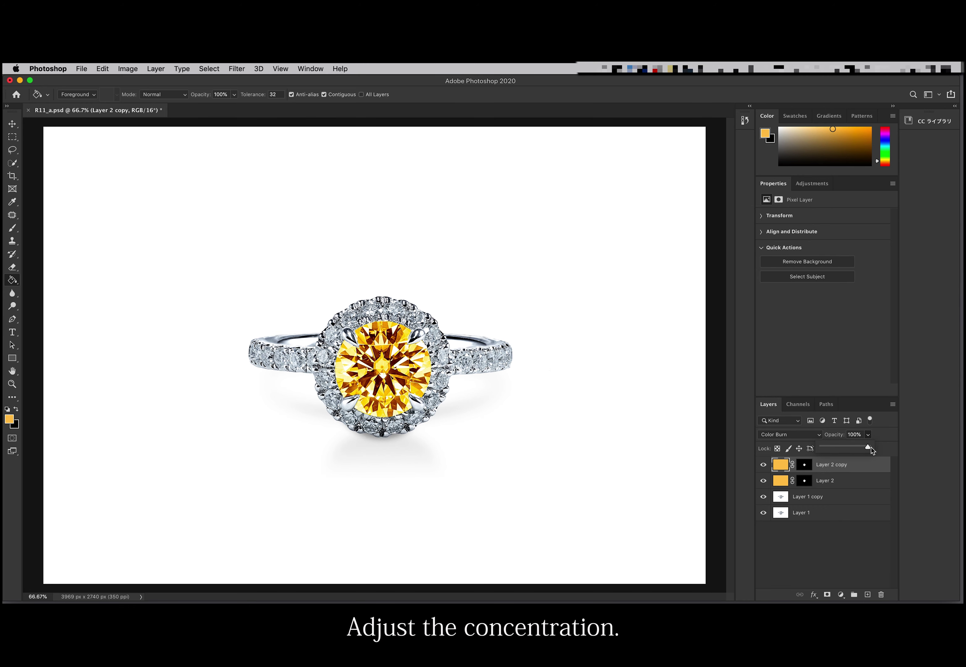
pyautogui.moveTo(844, 451)
pyautogui.mouseDown()
pyautogui.moveTo(864, 452)
pyautogui.moveTo(836, 454)
pyautogui.mouseUp()
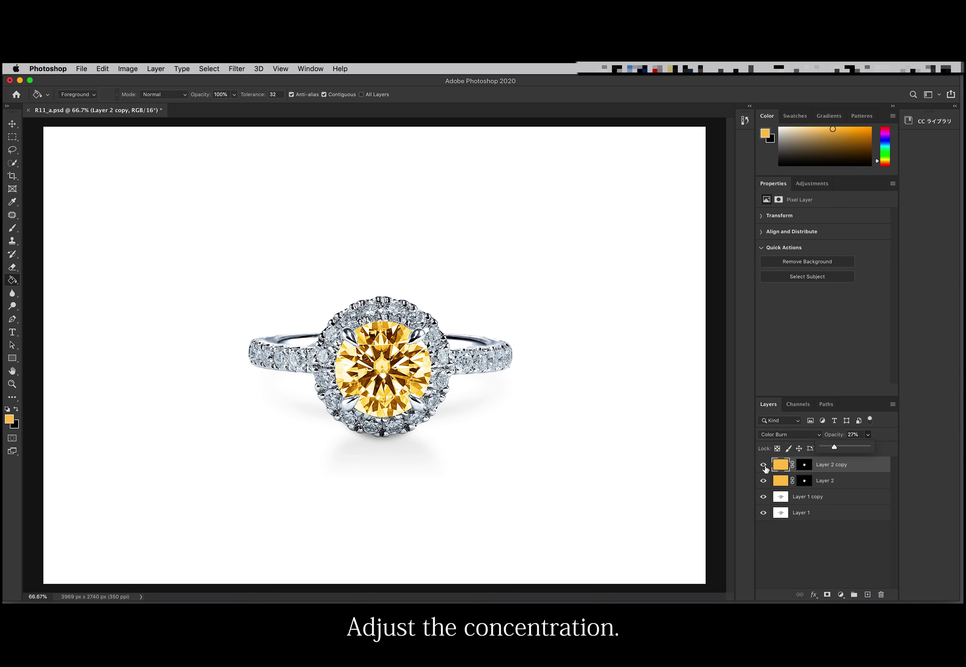
pyautogui.click(764, 466)
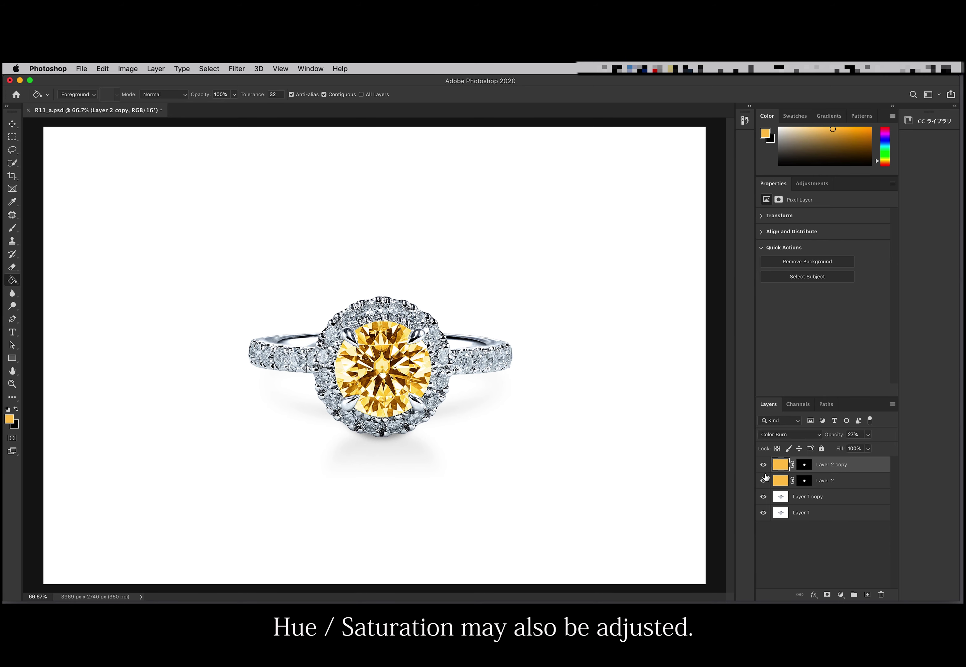
pyautogui.click(763, 481)
# Step: Add Layer 3 carrying the copied diamond mask, with its pixels targeted
pyautogui.click(867, 595)
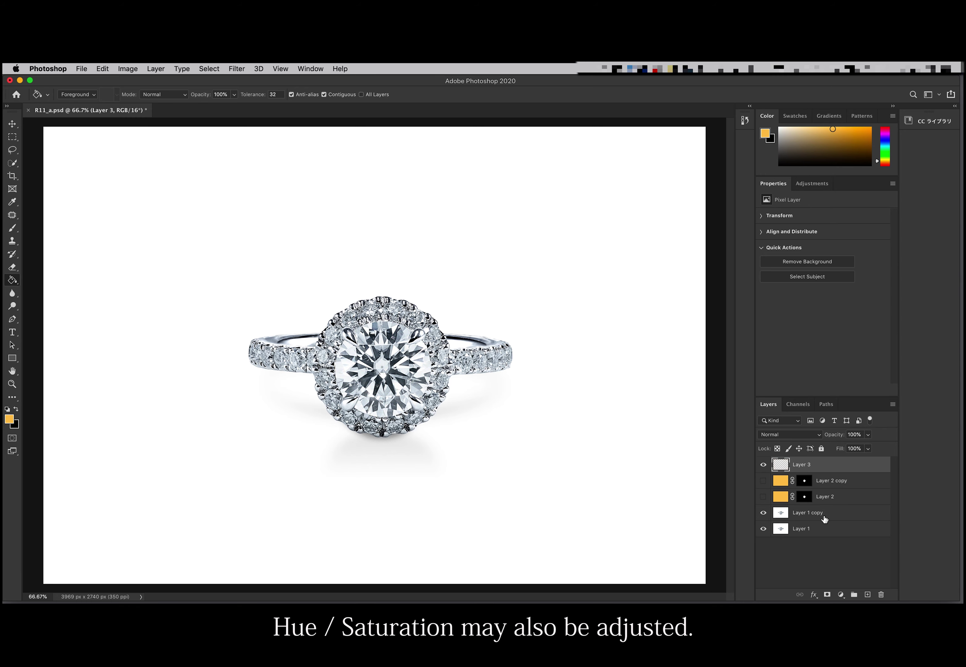
pyautogui.moveTo(804, 482); pyautogui.dragTo(805, 468)
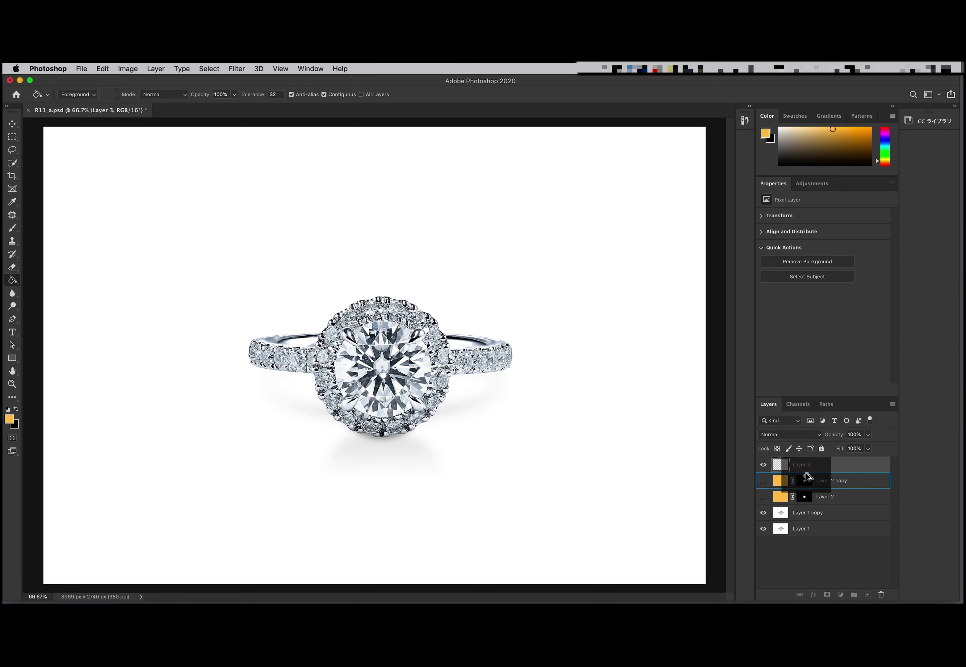
pyautogui.click(779, 465)
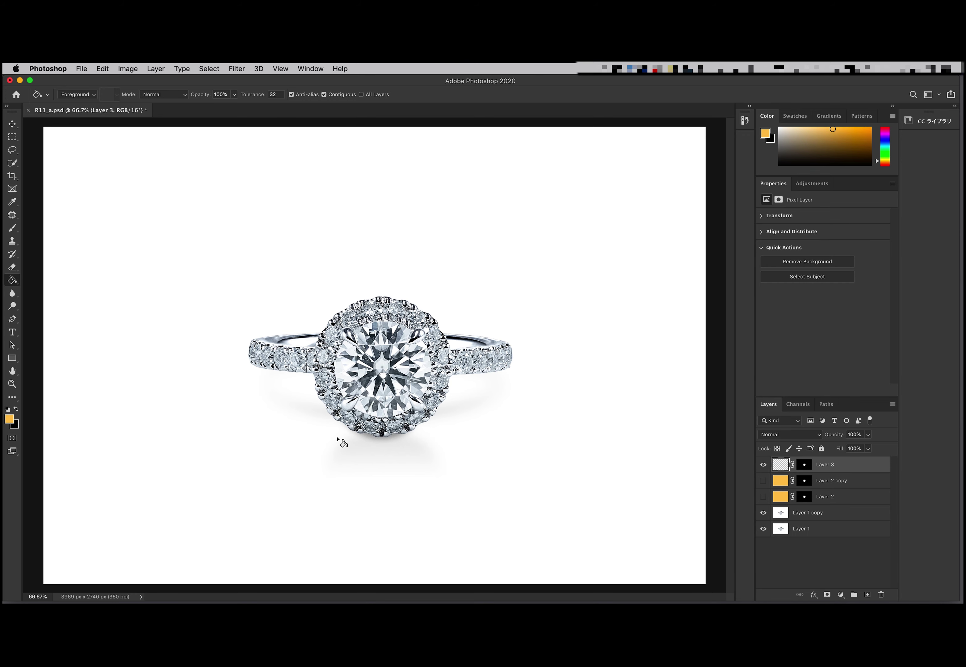
# Step: Set the foreground colour to pale pink R 243, G 219, B 223
pyautogui.click(10, 419)
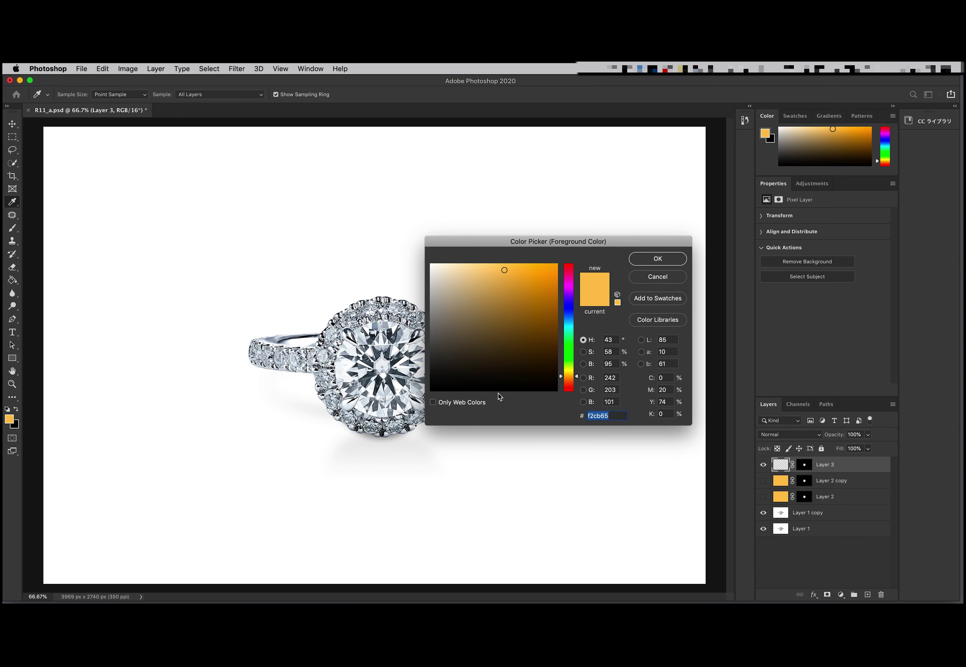
pyautogui.moveTo(616, 379); pyautogui.dragTo(600, 376)
pyautogui.write('243')
pyautogui.moveTo(618, 390); pyautogui.dragTo(597, 390)
pyautogui.write('219')
pyautogui.moveTo(618, 402); pyautogui.dragTo(595, 401)
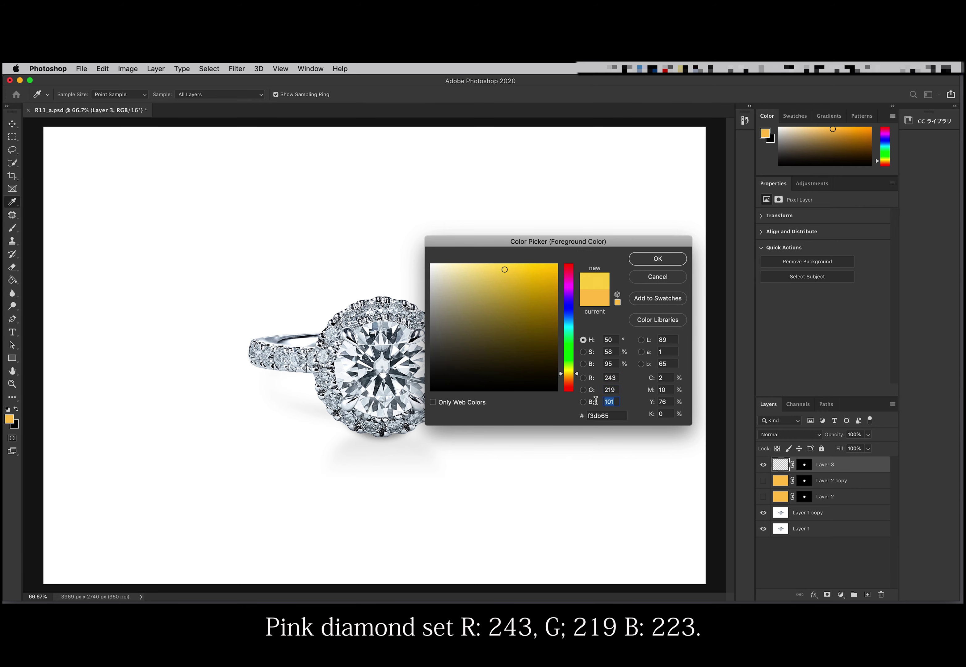
pyautogui.write('2')
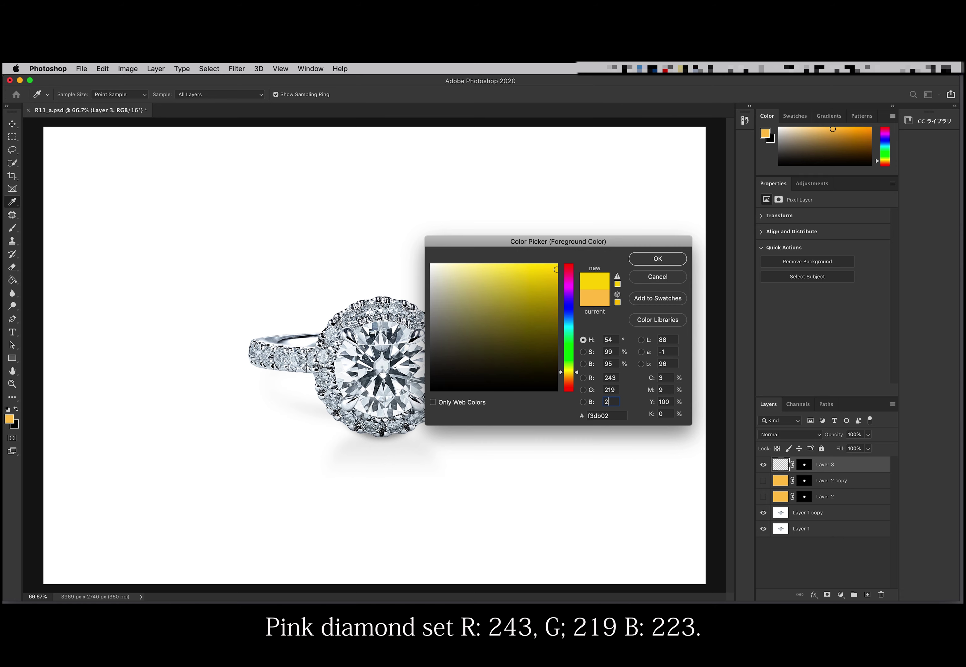
pyautogui.write('23')
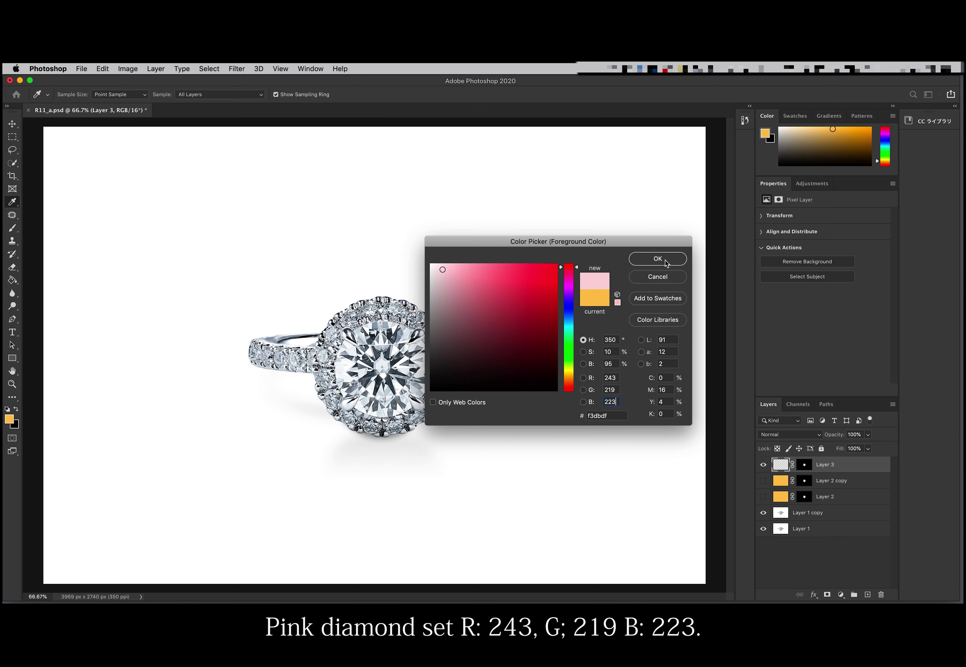
pyautogui.click(657, 259)
pyautogui.press('g')
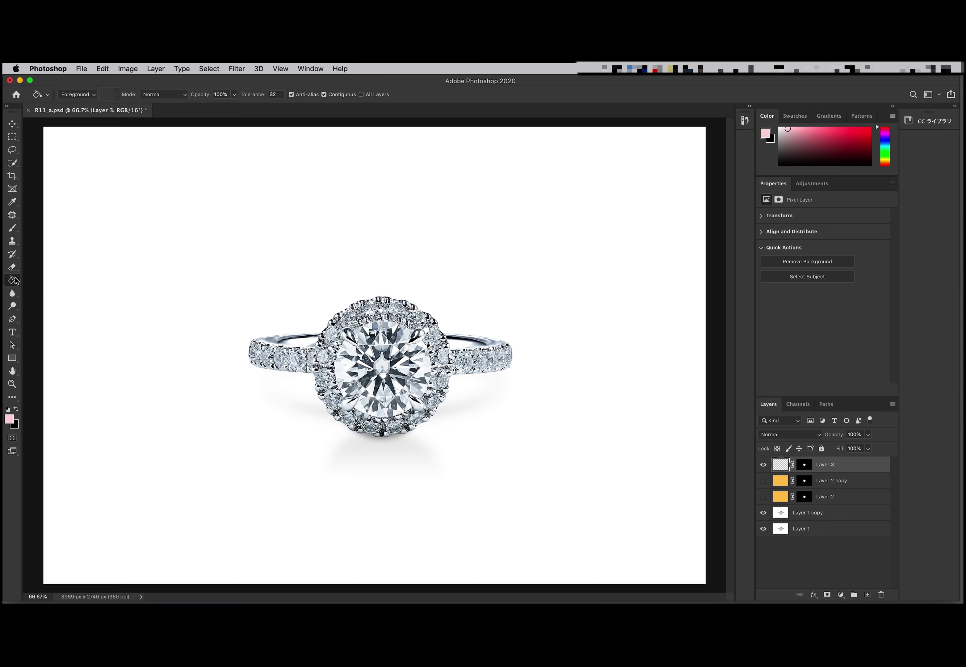
# Step: Fill the diamond pink on Layer 3 and blend it in Color mode
pyautogui.rightClick(15, 281)
pyautogui.click(15, 281)
pyautogui.click(382, 368)
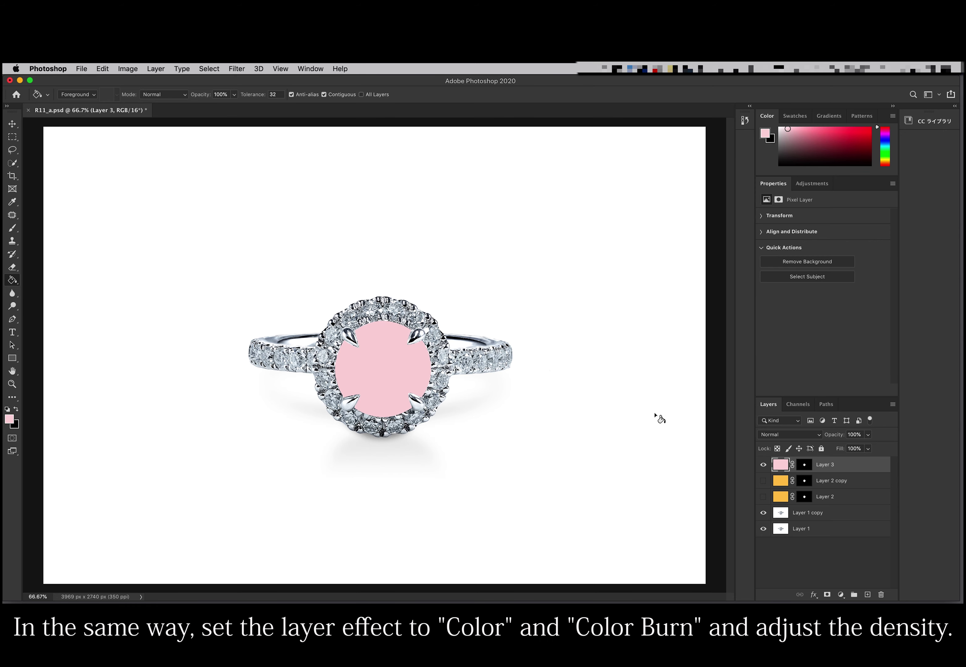
pyautogui.click(809, 436)
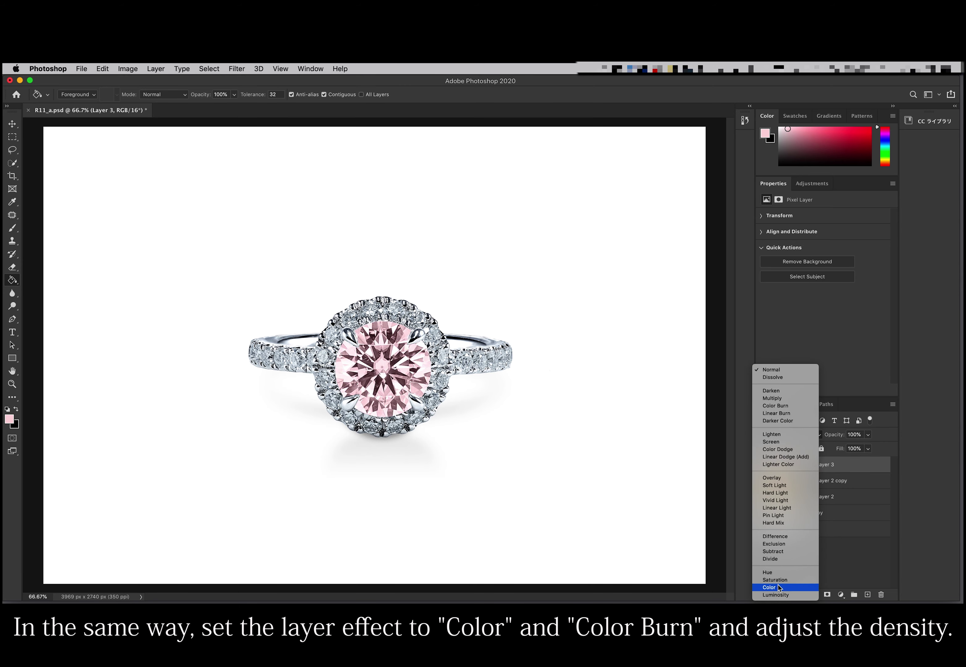
pyautogui.click(779, 588)
# Step: Duplicate the pink layer and set the copy to Color Burn at 60% opacity
pyautogui.moveTo(837, 465); pyautogui.dragTo(868, 593)
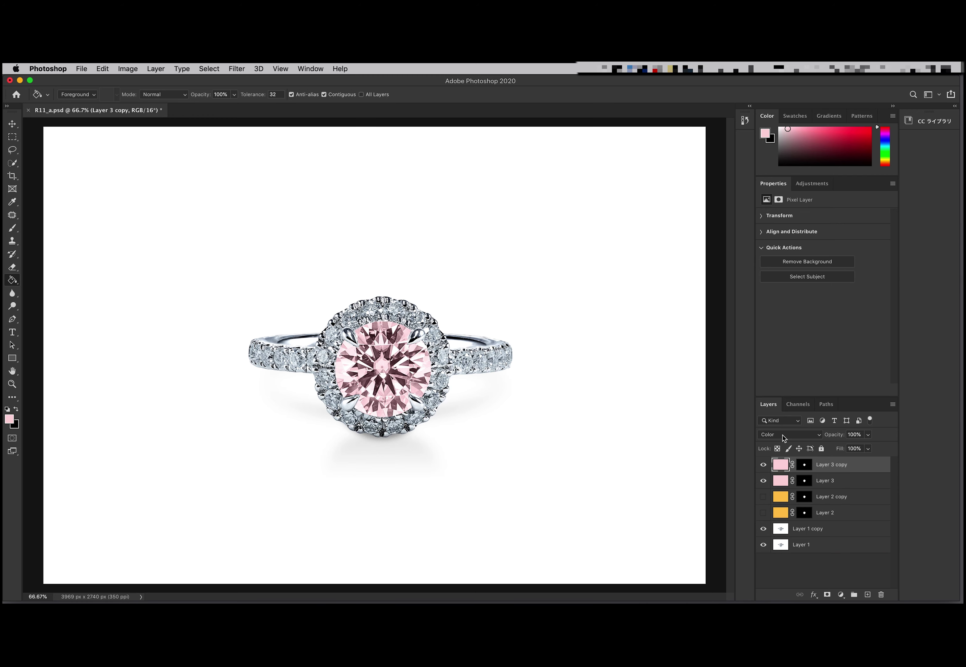
pyautogui.click(784, 436)
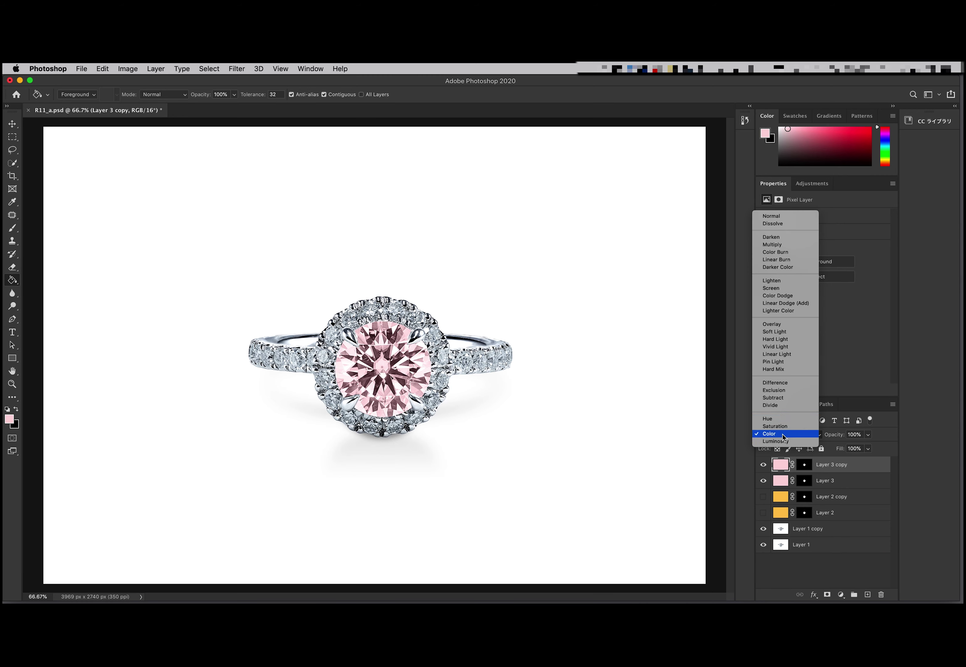
pyautogui.click(775, 252)
pyautogui.click(764, 465)
pyautogui.click(764, 465)
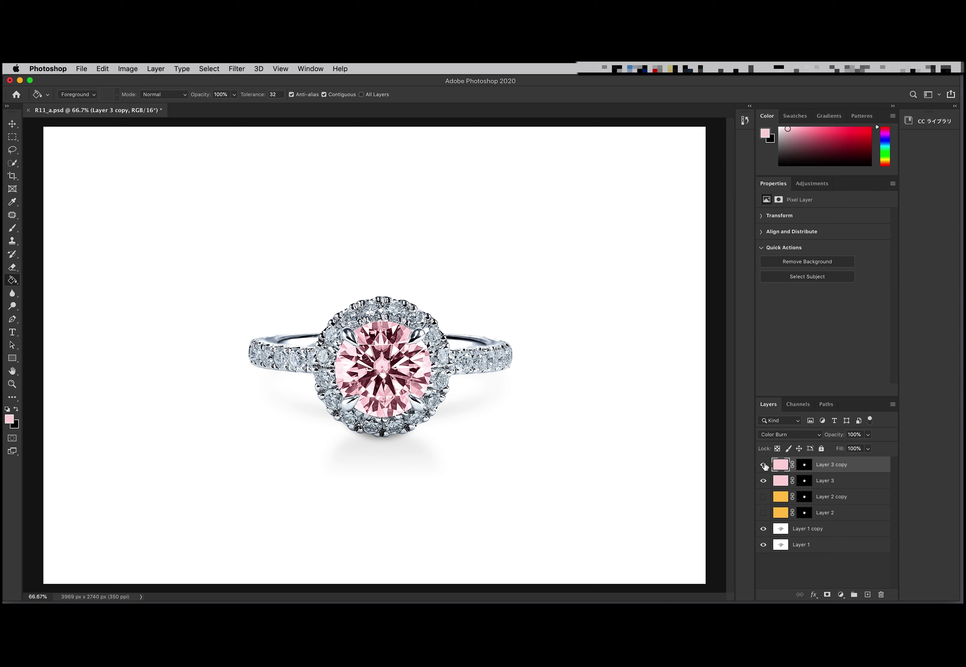
pyautogui.click(868, 436)
pyautogui.moveTo(868, 449); pyautogui.dragTo(844, 448)
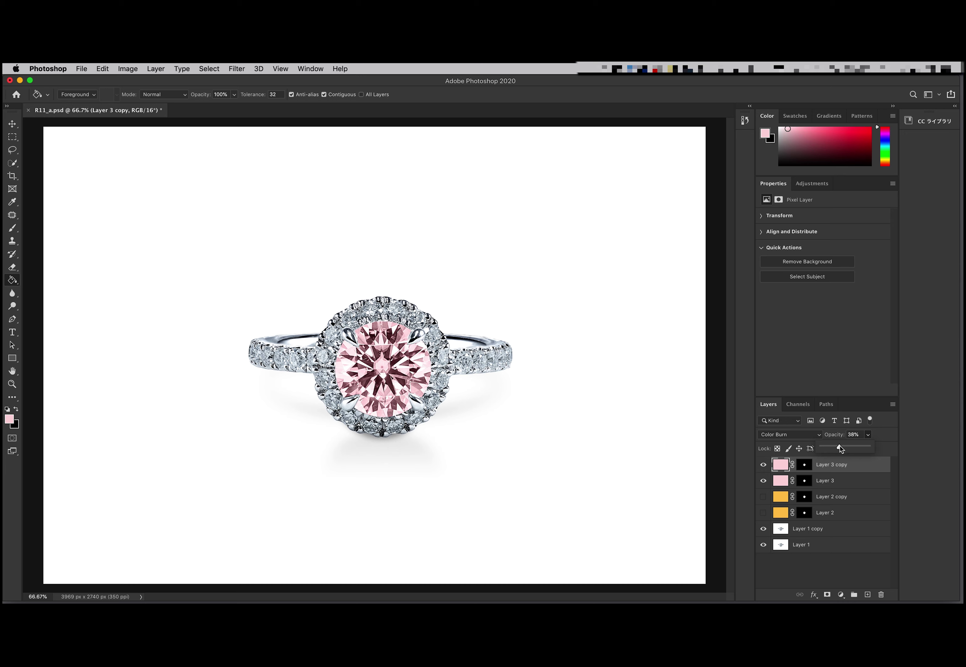
pyautogui.moveTo(840, 449); pyautogui.dragTo(851, 450)
# Step: Compare the yellow and pink variants, hide all their layers, and add an empty Layer 4
pyautogui.click(763, 464)
pyautogui.click(764, 465)
pyautogui.click(764, 464)
pyautogui.click(764, 497)
pyautogui.click(763, 481)
pyautogui.click(764, 513)
pyautogui.click(764, 497)
pyautogui.click(763, 513)
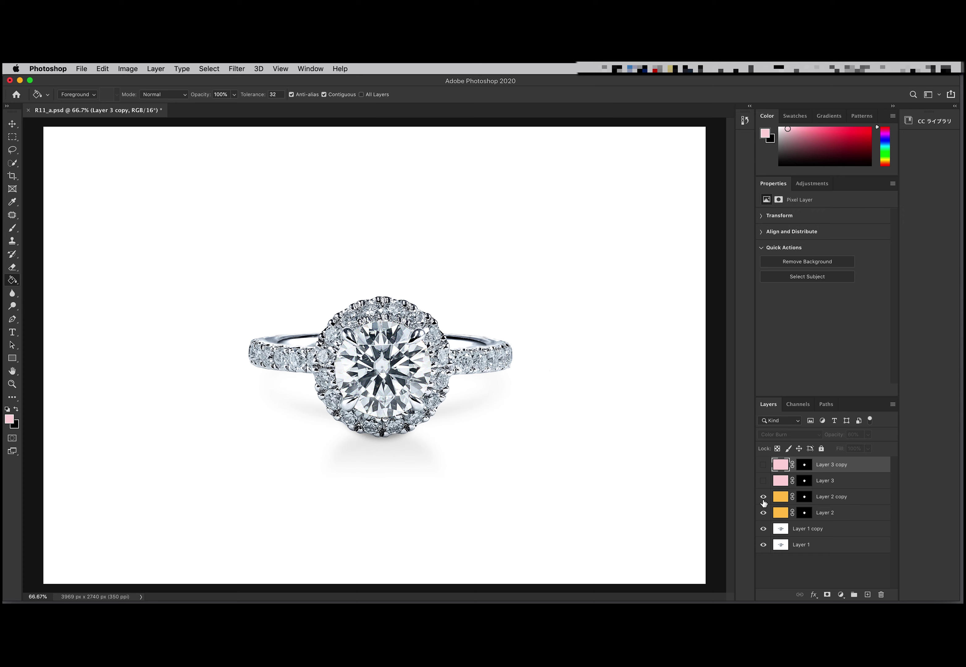
pyautogui.click(764, 480)
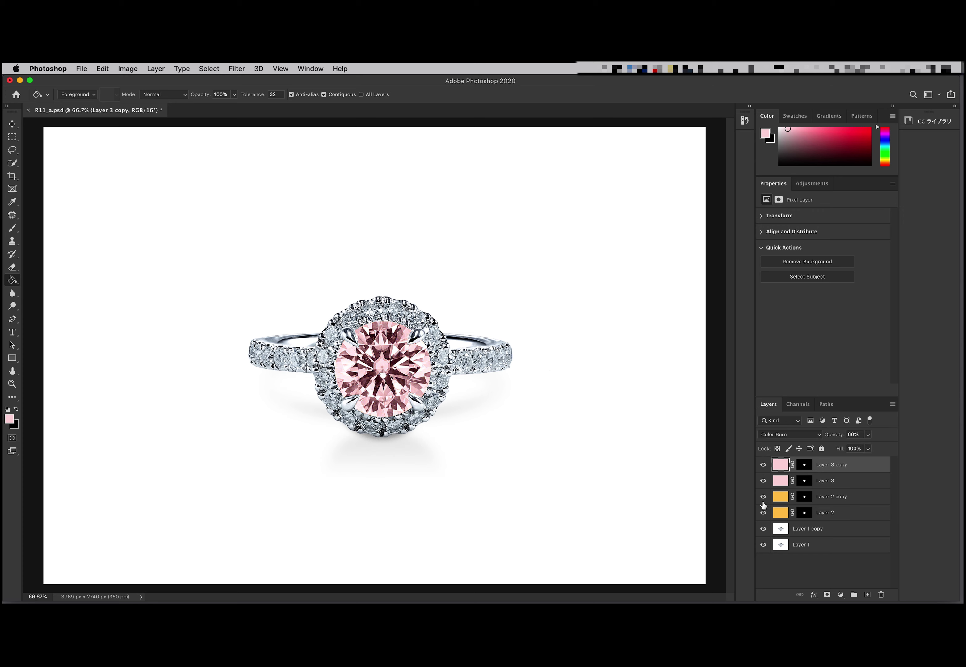
pyautogui.moveTo(763, 513); pyautogui.dragTo(764, 465)
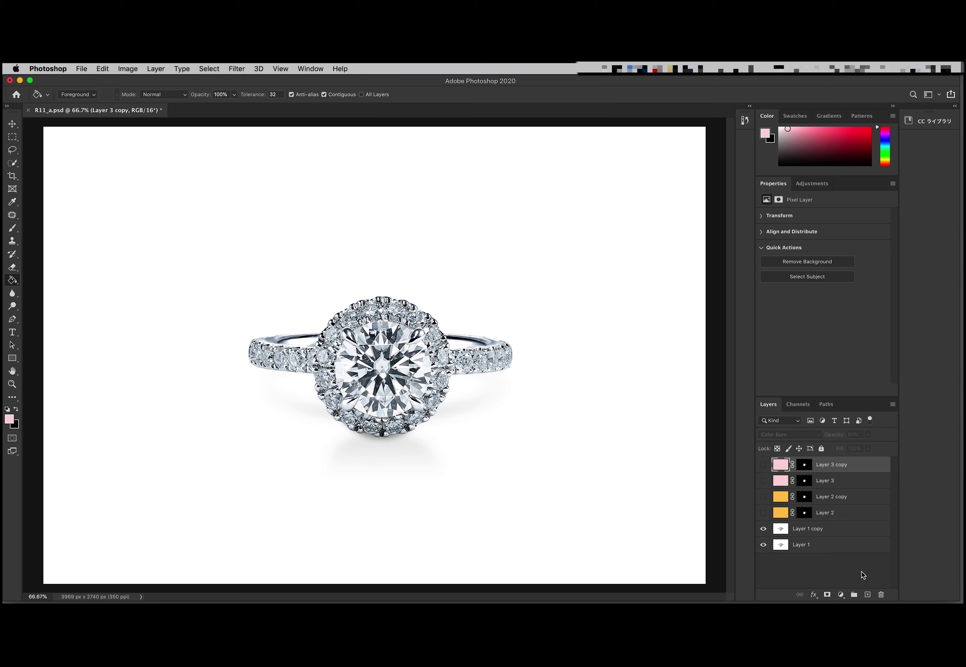
pyautogui.click(868, 594)
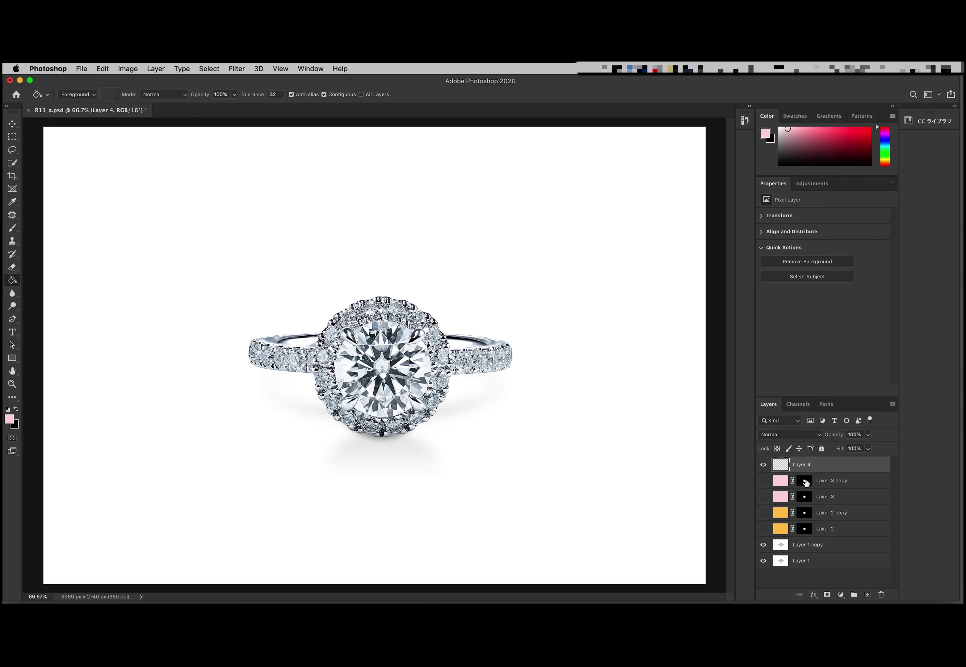
# Step: Copy the diamond mask onto Layer 4 and set the foreground to teal R 16, G 100, B 112
pyautogui.moveTo(805, 482); pyautogui.dragTo(803, 464)
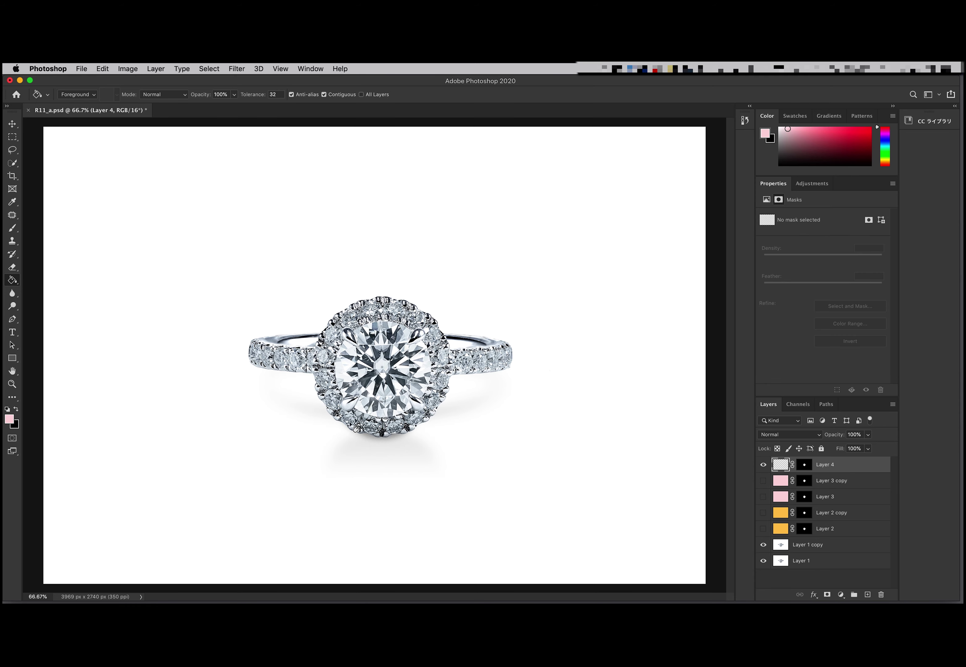
pyautogui.click(10, 419)
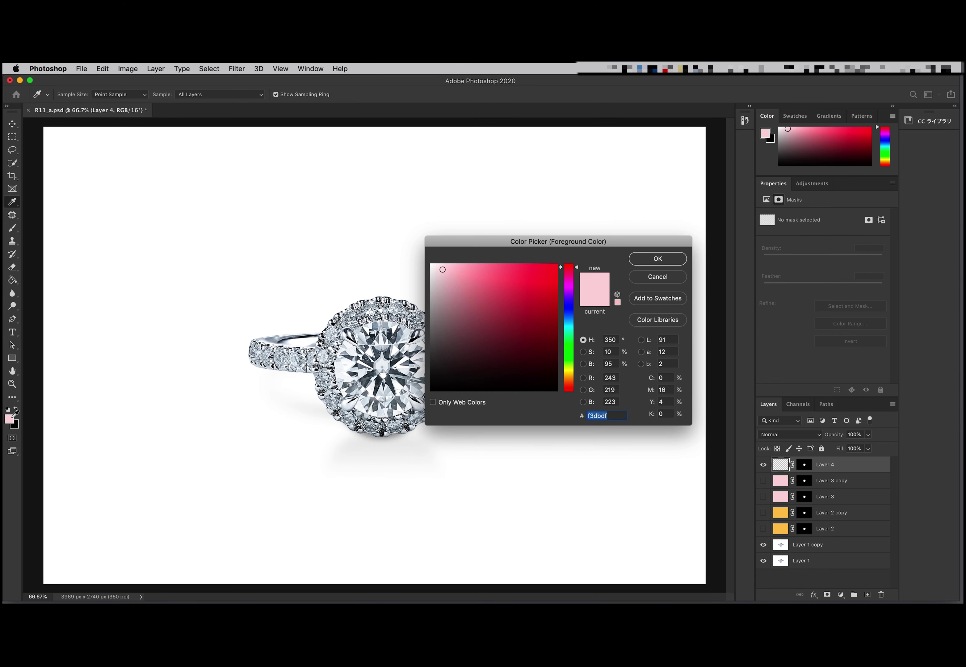
pyautogui.moveTo(616, 378); pyautogui.dragTo(595, 376)
pyautogui.write('16')
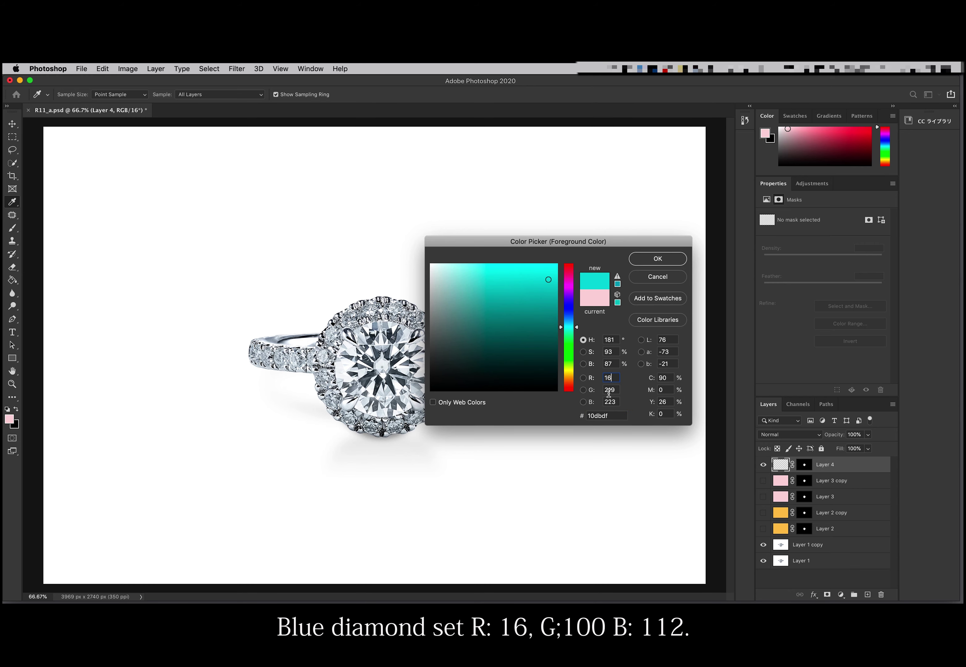
pyautogui.moveTo(616, 391); pyautogui.dragTo(586, 390)
pyautogui.write('100')
pyautogui.moveTo(617, 402); pyautogui.dragTo(592, 402)
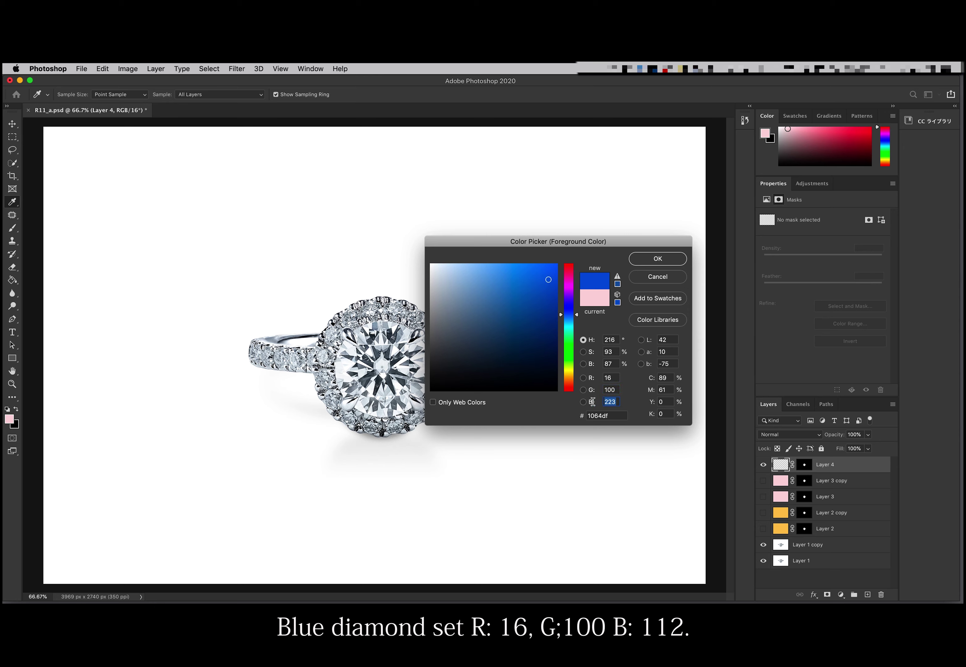
pyautogui.write('112')
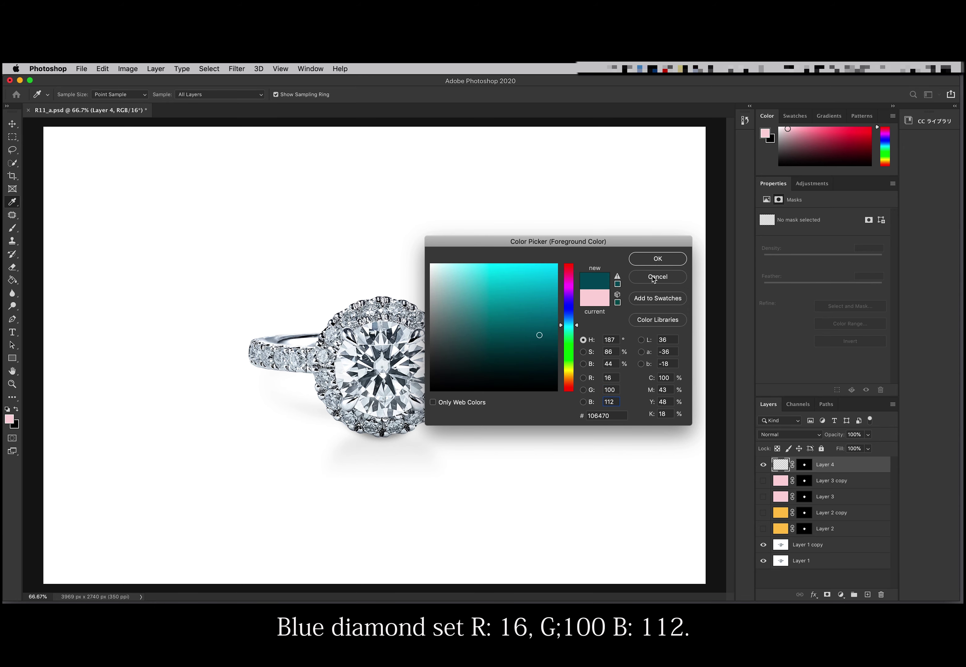
pyautogui.click(655, 258)
pyautogui.click(12, 280)
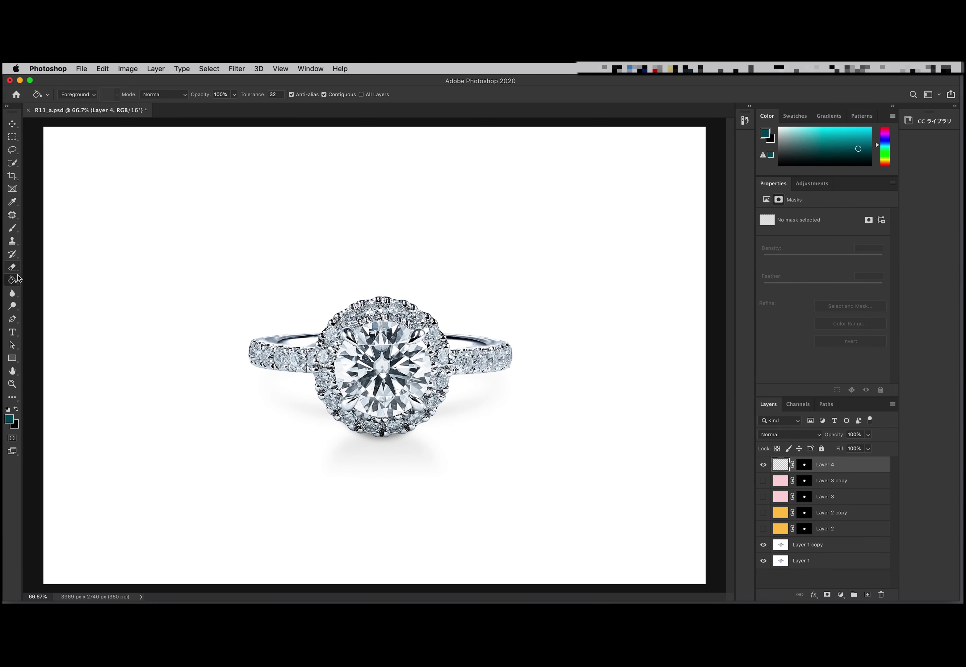
# Step: Fill the diamond teal on Layer 4 in Color mode and add a Color Burn duplicate
pyautogui.click(342, 369)
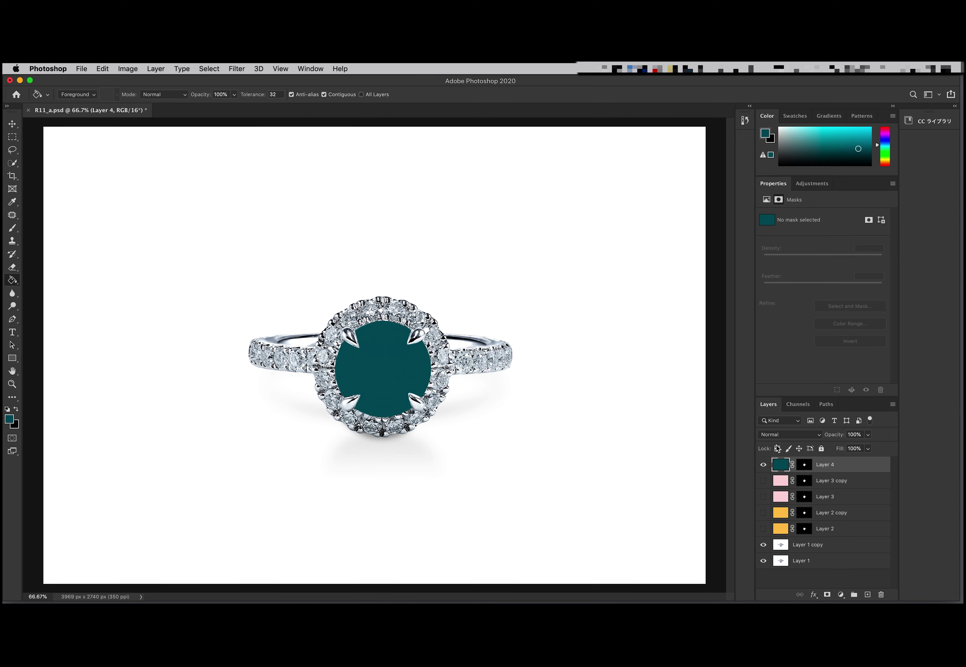
pyautogui.click(792, 436)
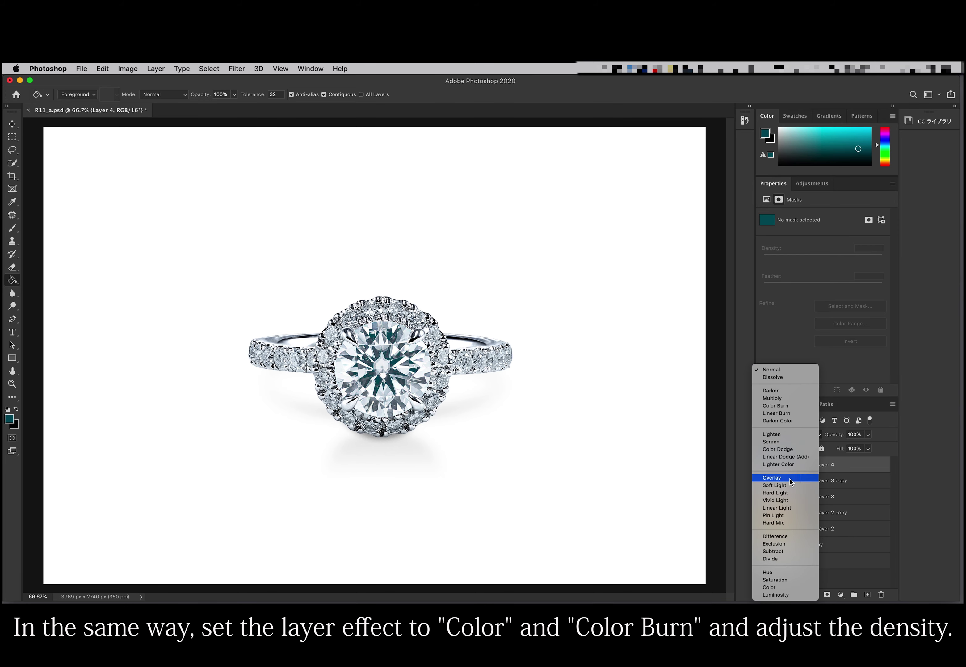
pyautogui.click(790, 588)
pyautogui.moveTo(856, 465); pyautogui.dragTo(868, 594)
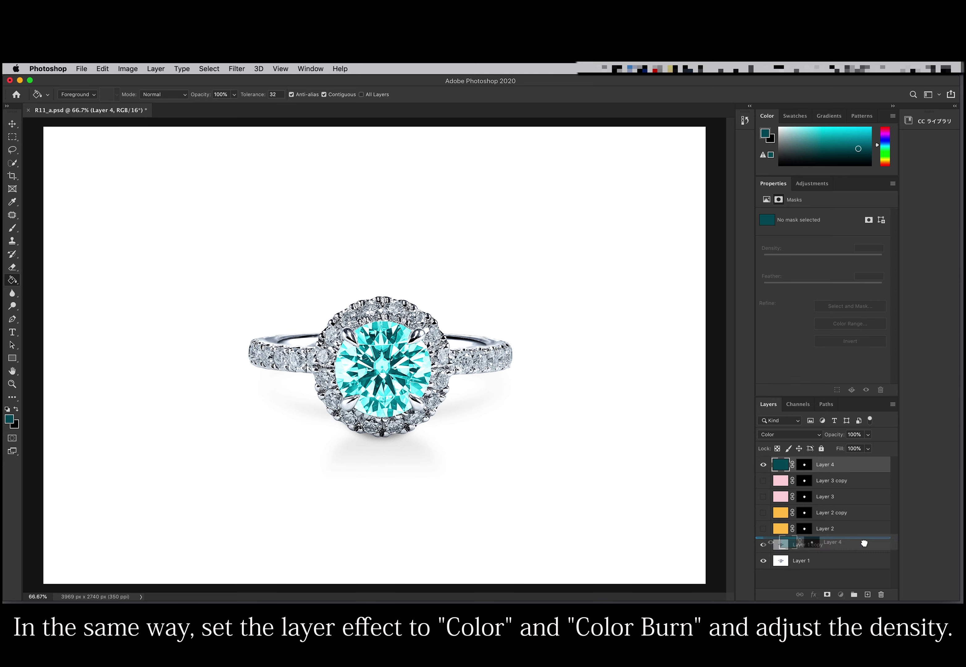
pyautogui.click(787, 435)
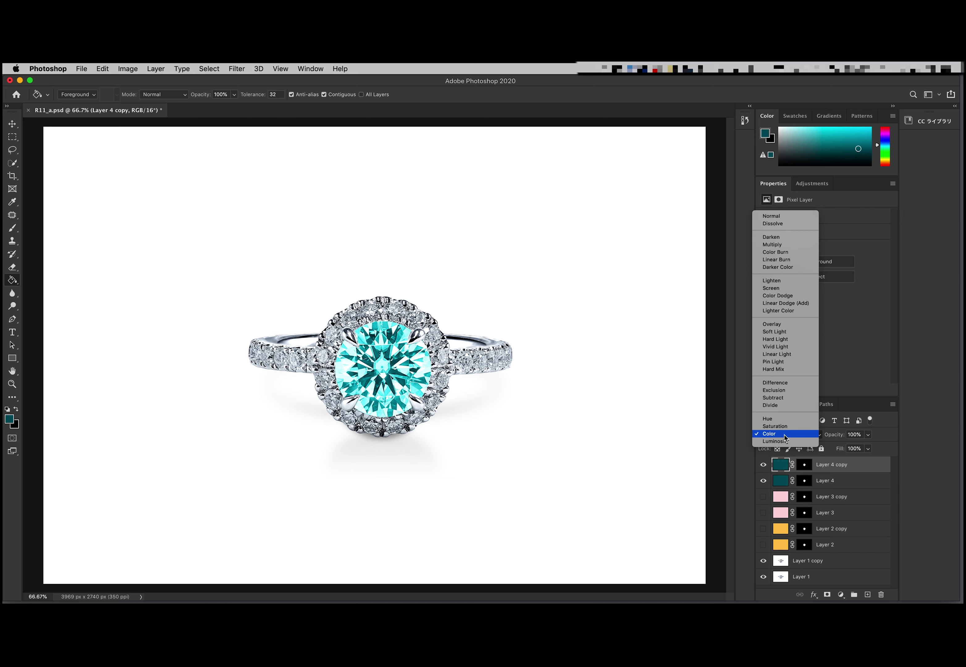
pyautogui.click(775, 252)
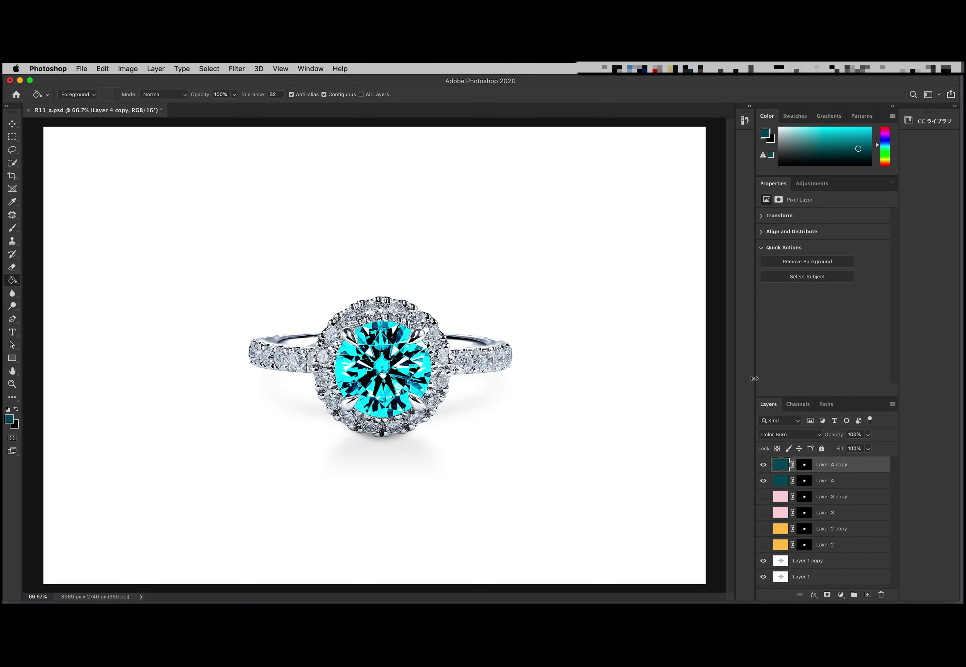
pyautogui.click(841, 595)
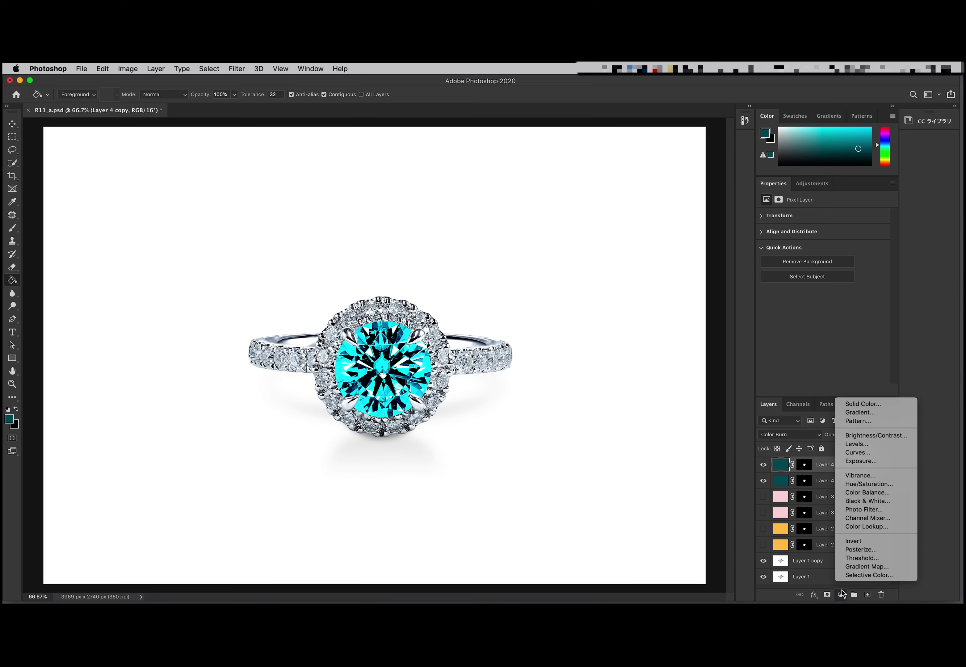
# Step: Add a diamond-masked Hue/Saturation layer with Saturation -29 and Lightness -10
pyautogui.click(855, 485)
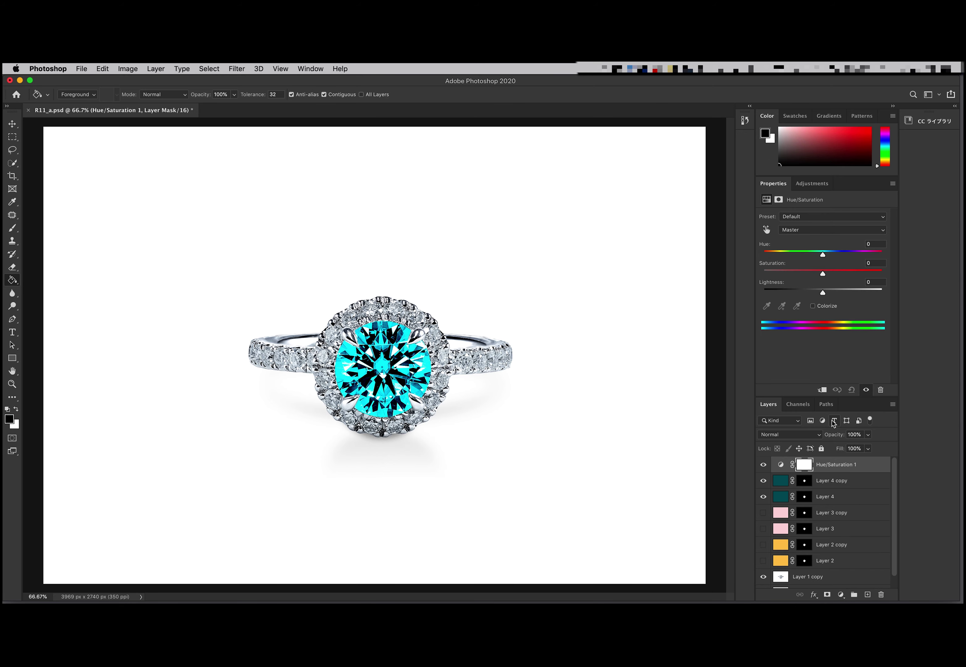
pyautogui.moveTo(806, 481); pyautogui.dragTo(806, 470)
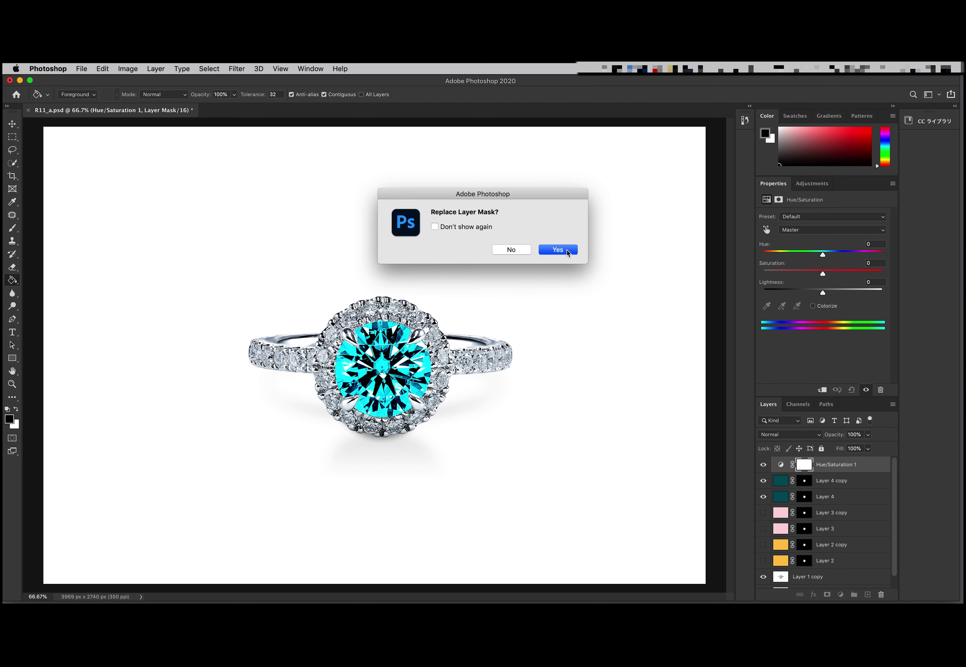
pyautogui.click(560, 249)
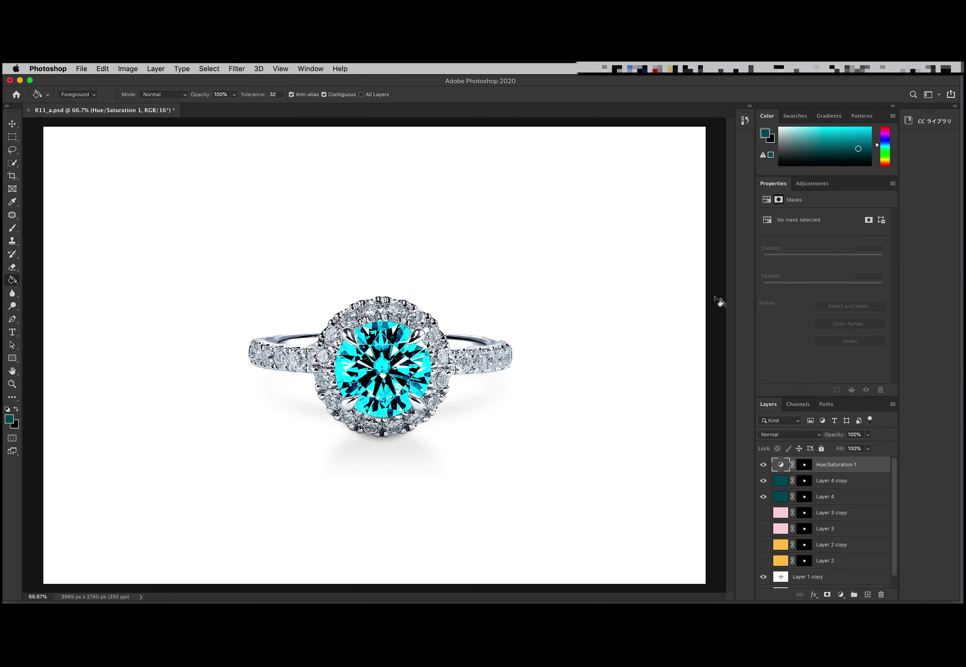
pyautogui.click(779, 464)
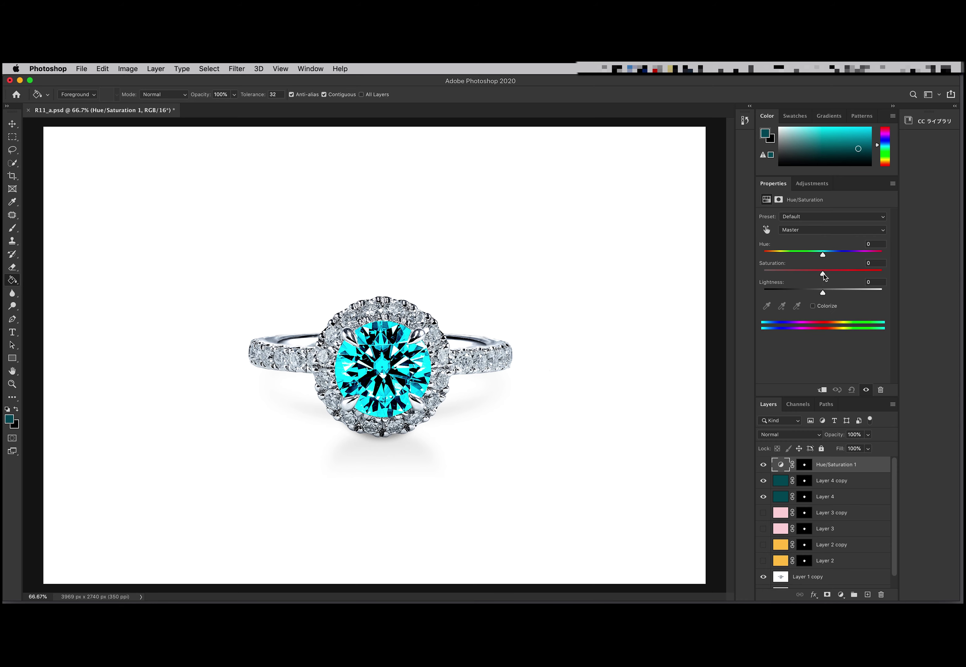
pyautogui.moveTo(823, 275)
pyautogui.mouseDown()
pyautogui.moveTo(799, 274)
pyautogui.moveTo(817, 293)
pyautogui.mouseUp()
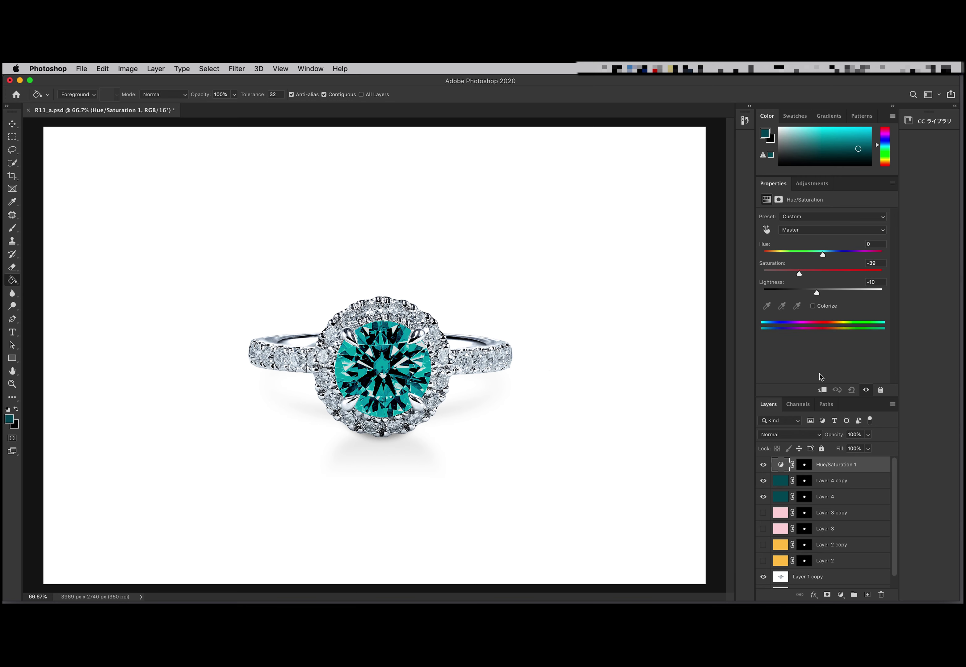
pyautogui.click(841, 480)
pyautogui.click(868, 434)
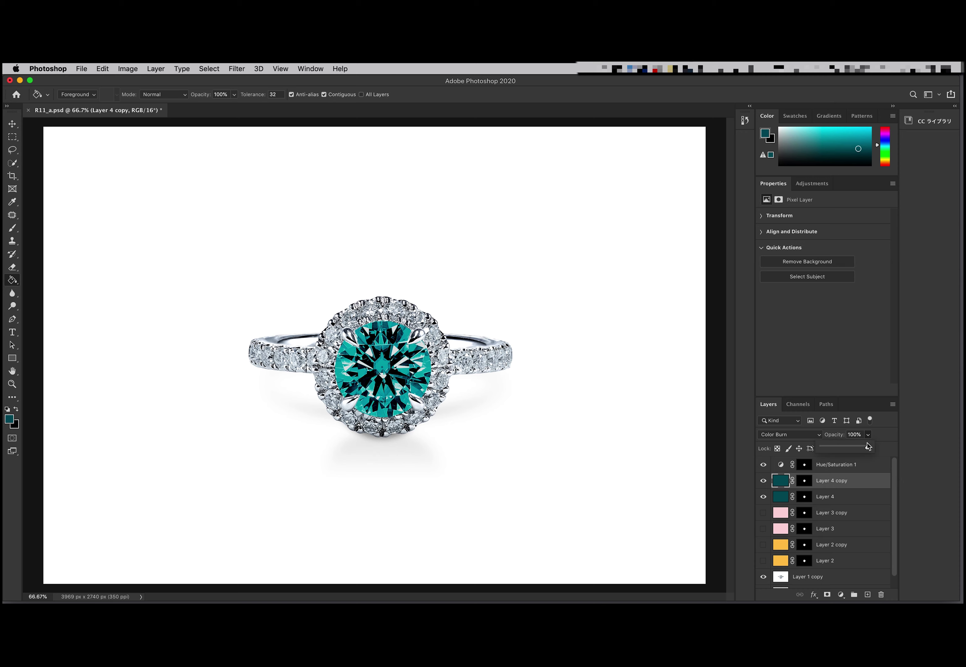
# Step: Lower Layer 4 copy's opacity and ease the Hue/Saturation 1 lightness from -10 to -5
pyautogui.moveTo(862, 449); pyautogui.dragTo(836, 449)
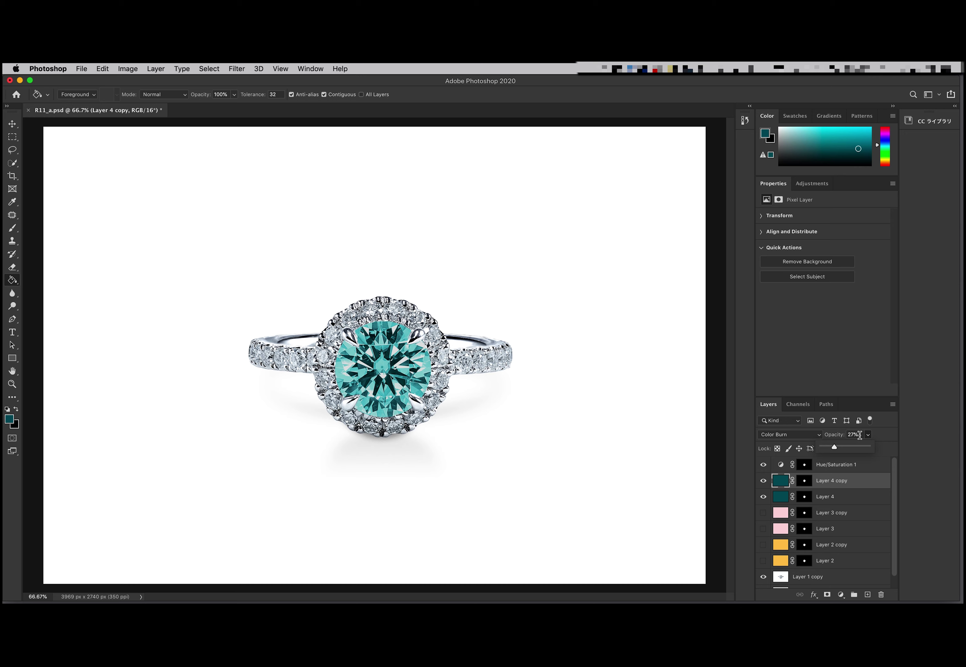
pyautogui.click(885, 439)
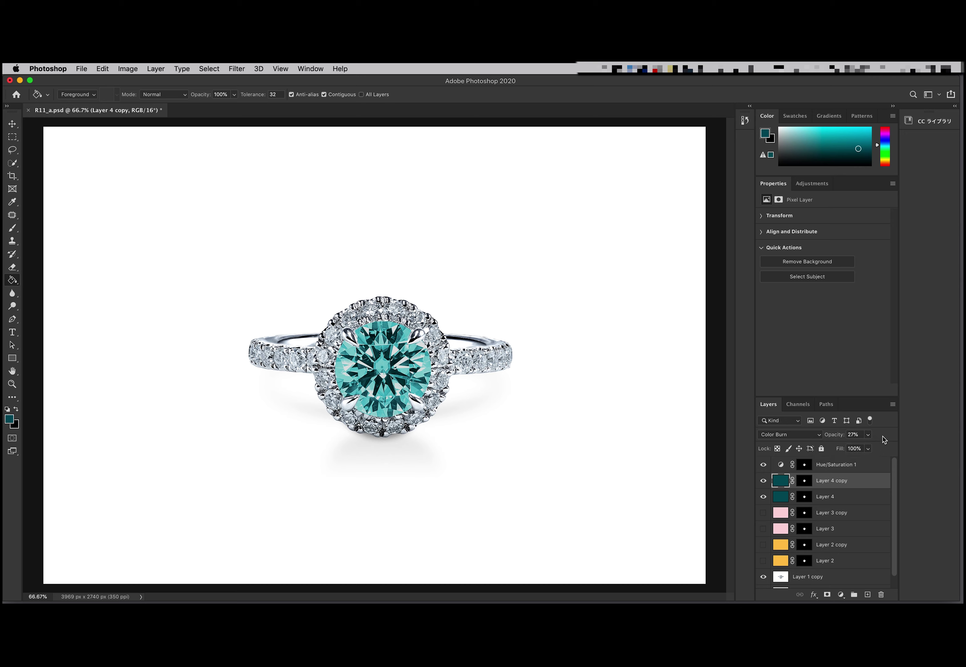
pyautogui.click(782, 464)
pyautogui.moveTo(817, 293); pyautogui.dragTo(820, 296)
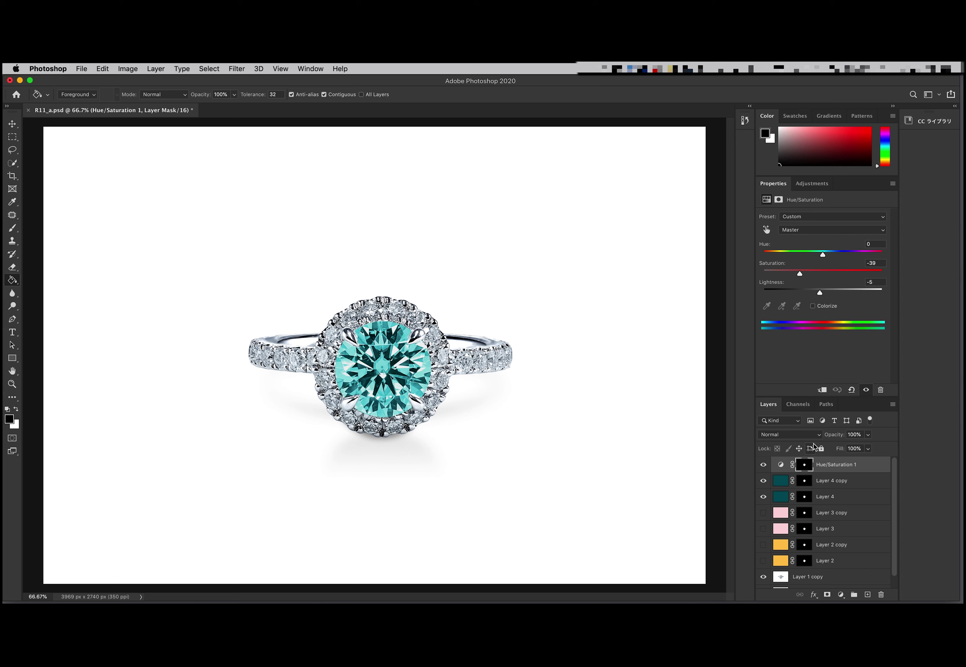
# Step: Settle Layer 4 copy's opacity at 40% and select the three blue-variant layers
pyautogui.click(782, 482)
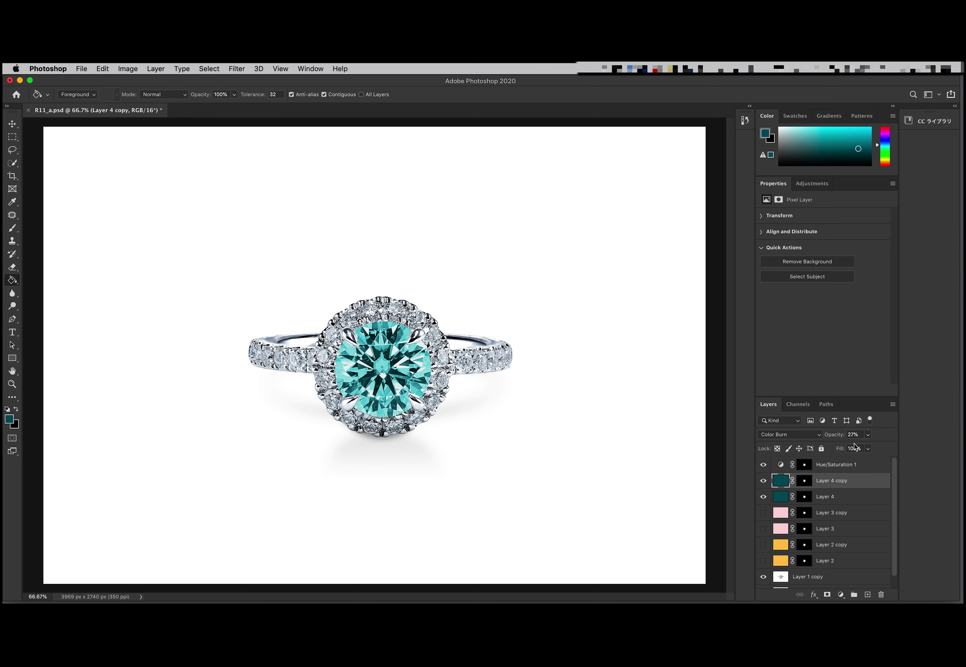
pyautogui.click(868, 435)
pyautogui.moveTo(864, 442); pyautogui.dragTo(867, 445)
pyautogui.moveTo(868, 448); pyautogui.dragTo(864, 448)
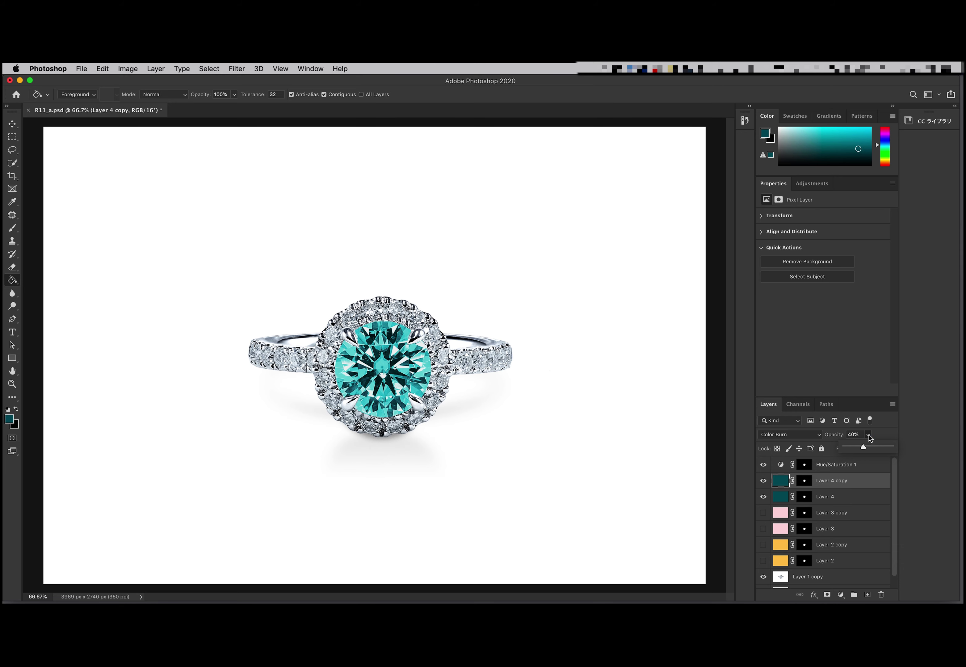
pyautogui.click(855, 465)
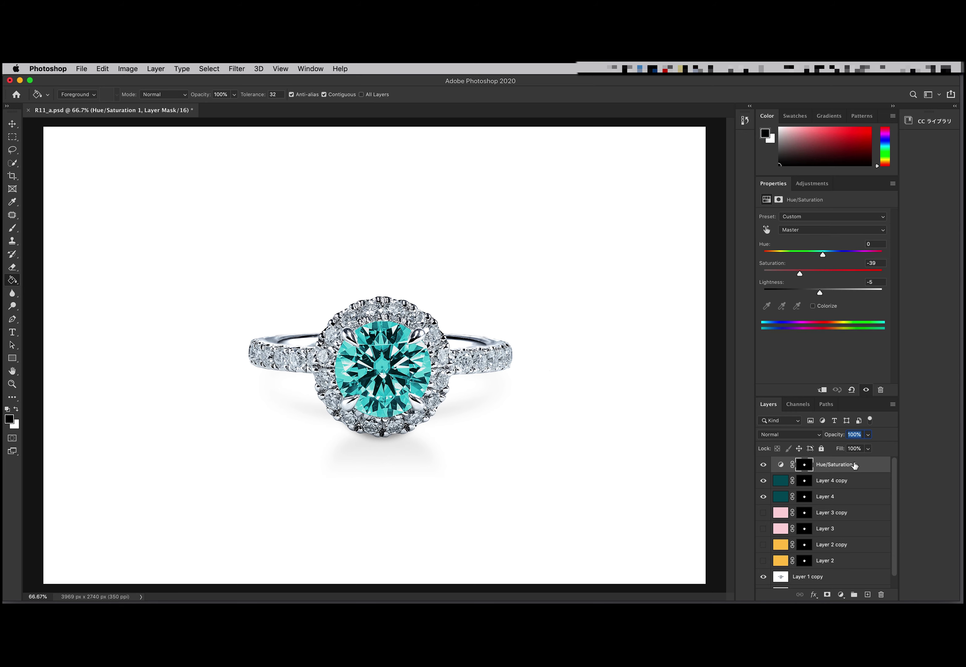
pyautogui.keyDown('shift'); pyautogui.click(846, 497); pyautogui.keyUp('shift')
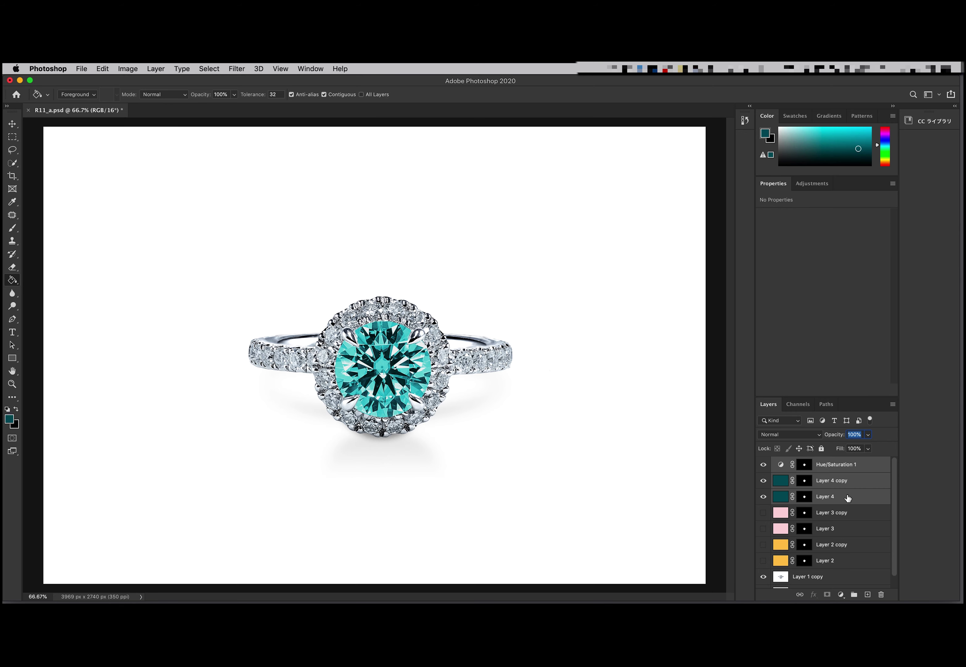
# Step: Group the three blue-variant layers into a group named 'blue'
pyautogui.click(854, 594)
pyautogui.doubleClick(801, 463)
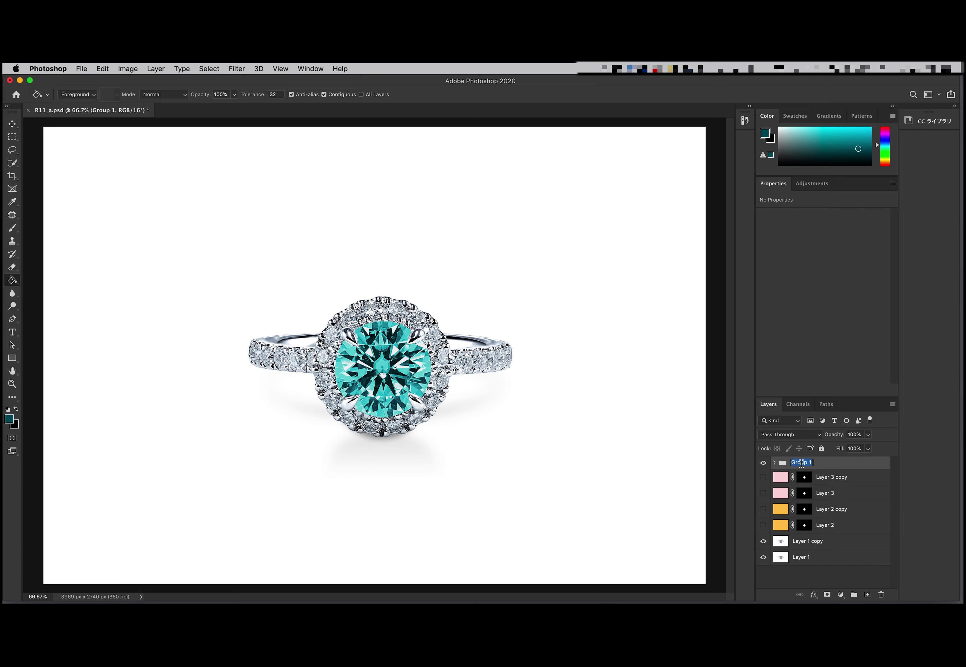
pyautogui.write('blue')
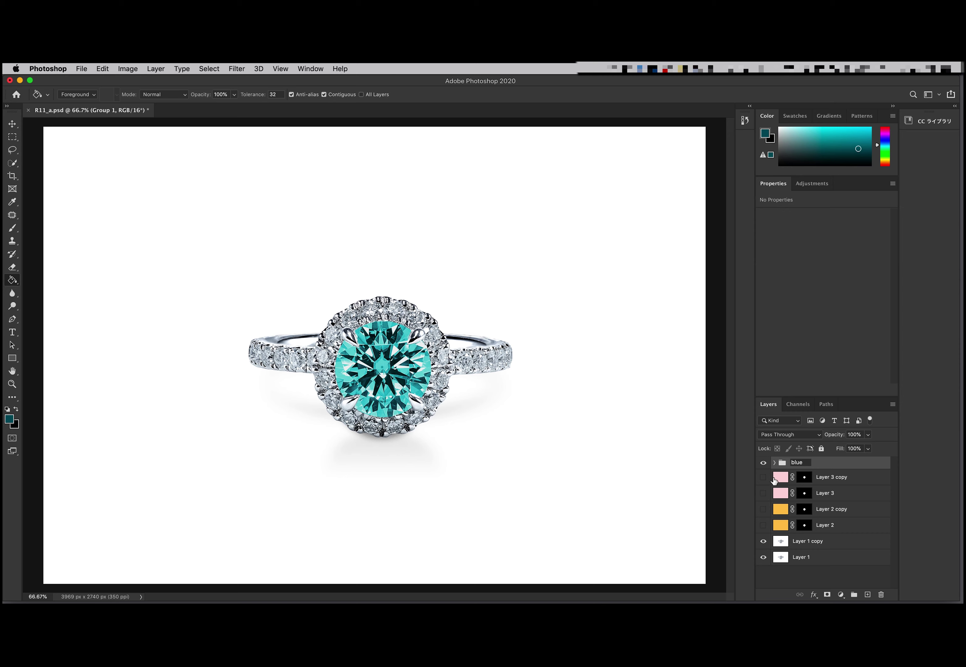
pyautogui.press('Return')
# Step: Hide blue, then group Layer 3 copy and Layer 3 into a group named 'pink'
pyautogui.click(763, 493)
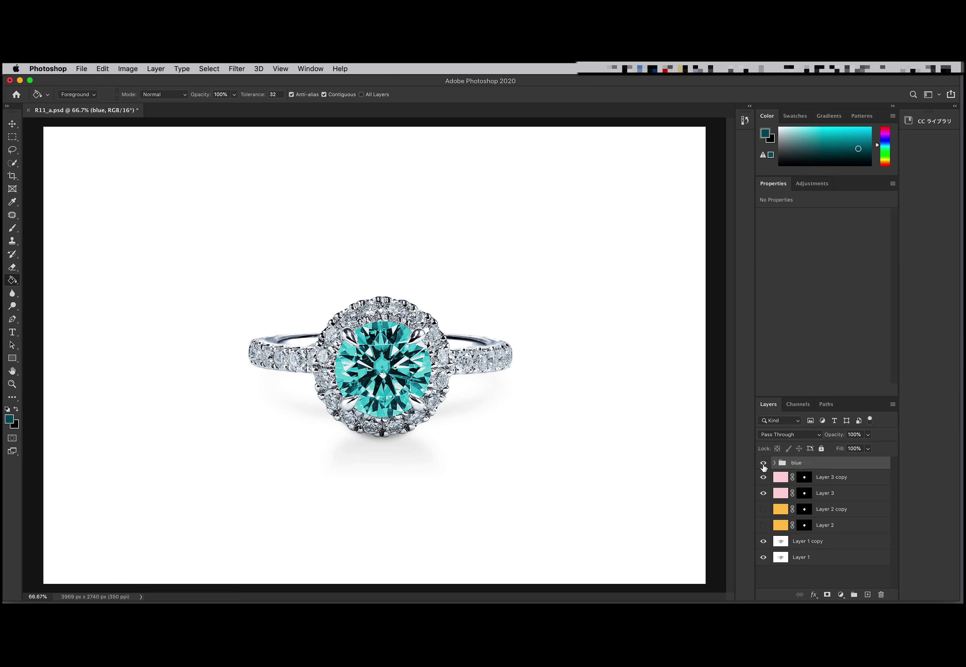
pyautogui.click(763, 463)
pyautogui.click(826, 480)
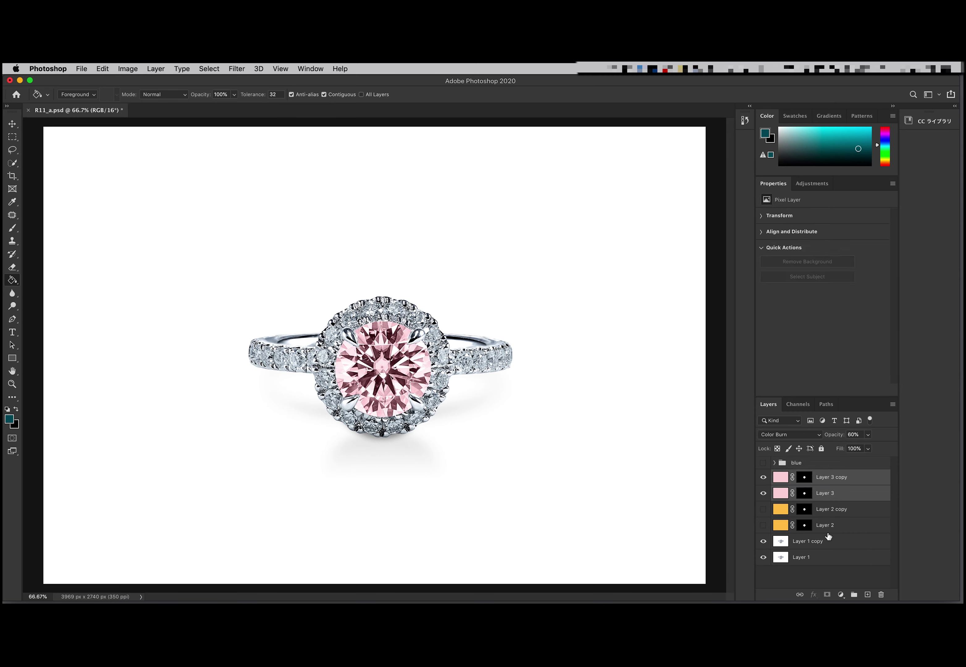
pyautogui.click(854, 594)
pyautogui.doubleClick(799, 476)
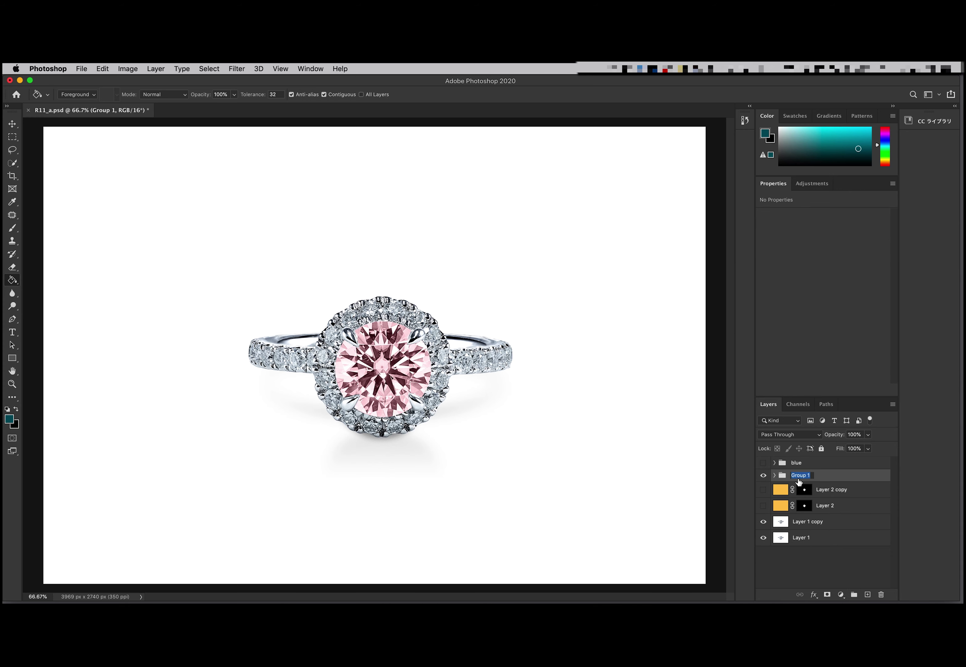
pyautogui.write('pink')
pyautogui.press('Return')
# Step: Hide pink, group Layer 2 copy and Layer 2 as 'yellow', then show pink again
pyautogui.click(763, 506)
pyautogui.click(763, 489)
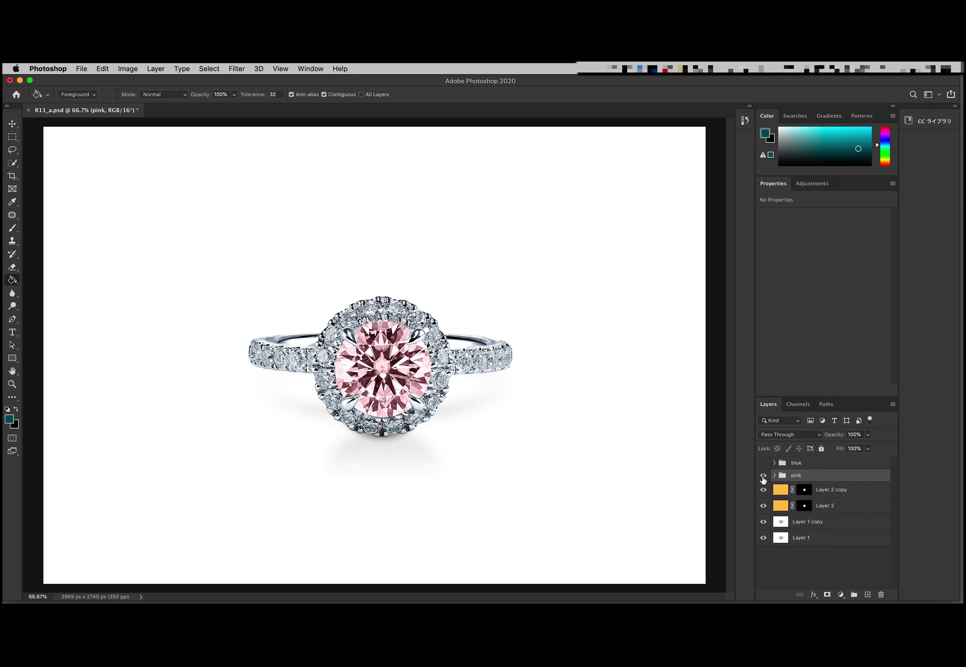
pyautogui.click(827, 492)
pyautogui.keyDown('shift'); pyautogui.click(826, 506); pyautogui.keyUp('shift')
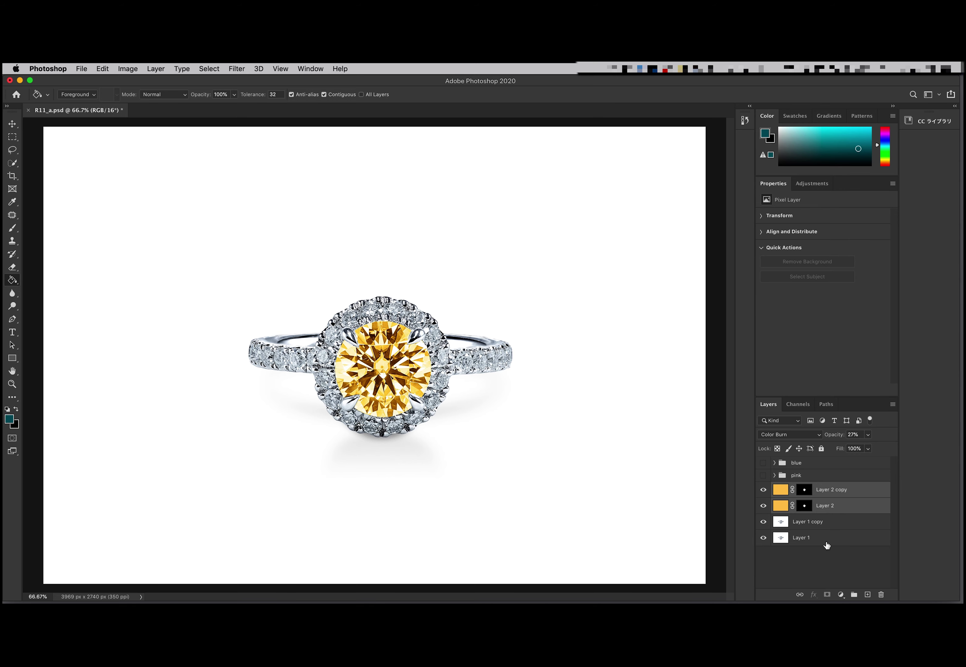
pyautogui.click(855, 594)
pyautogui.doubleClick(797, 489)
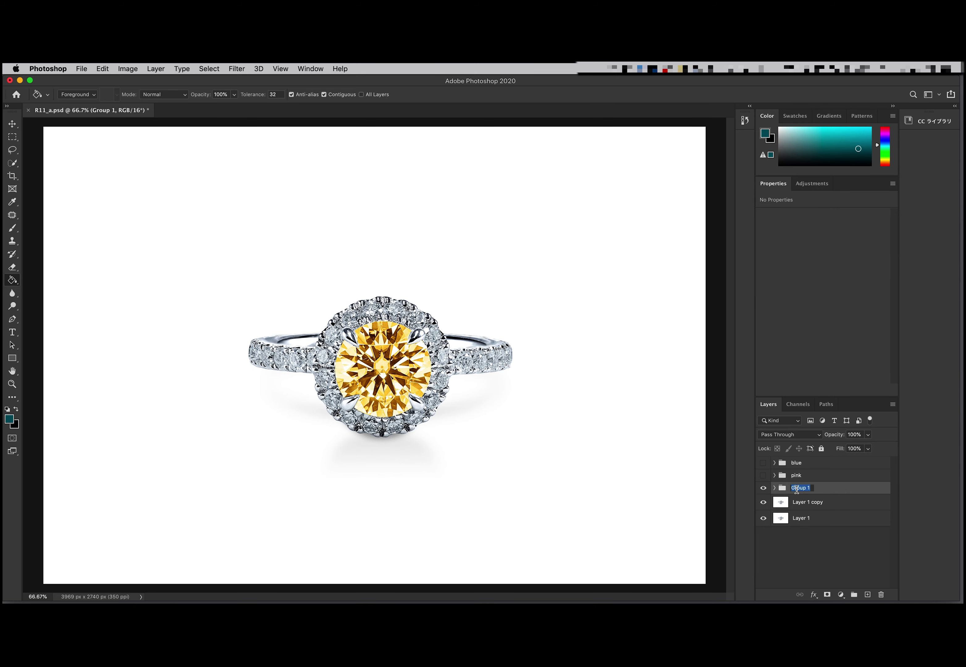
pyautogui.write('y')
pyautogui.write('ello')
pyautogui.write('w')
pyautogui.press('Return')
pyautogui.click(763, 475)
# Step: Toggle the blue, yellow and pink groups to compare stones, then expand pink and select Layer 3 copy
pyautogui.click(764, 488)
pyautogui.click(763, 463)
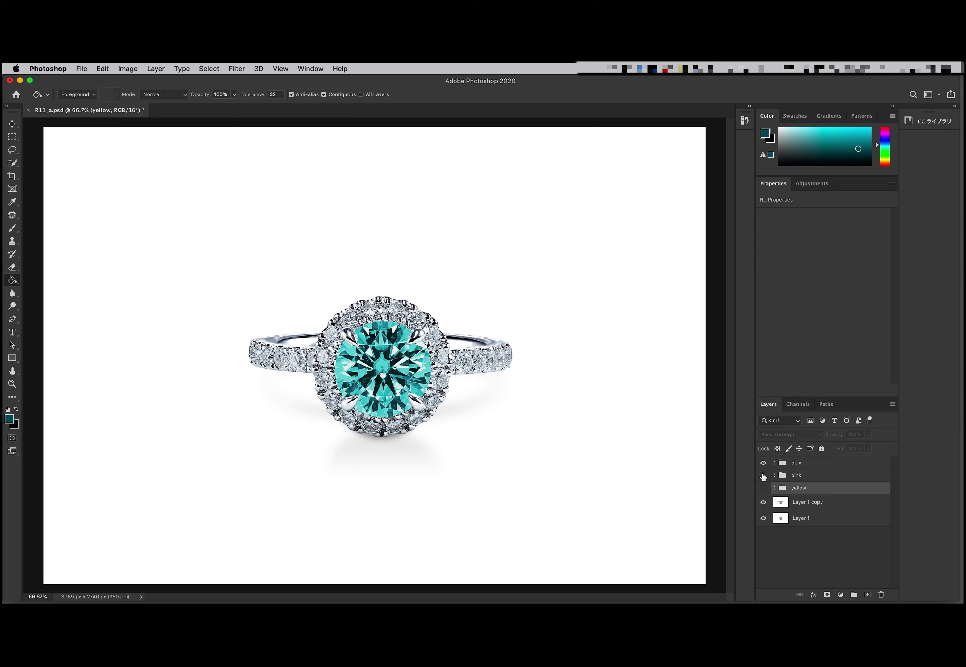
pyautogui.click(763, 465)
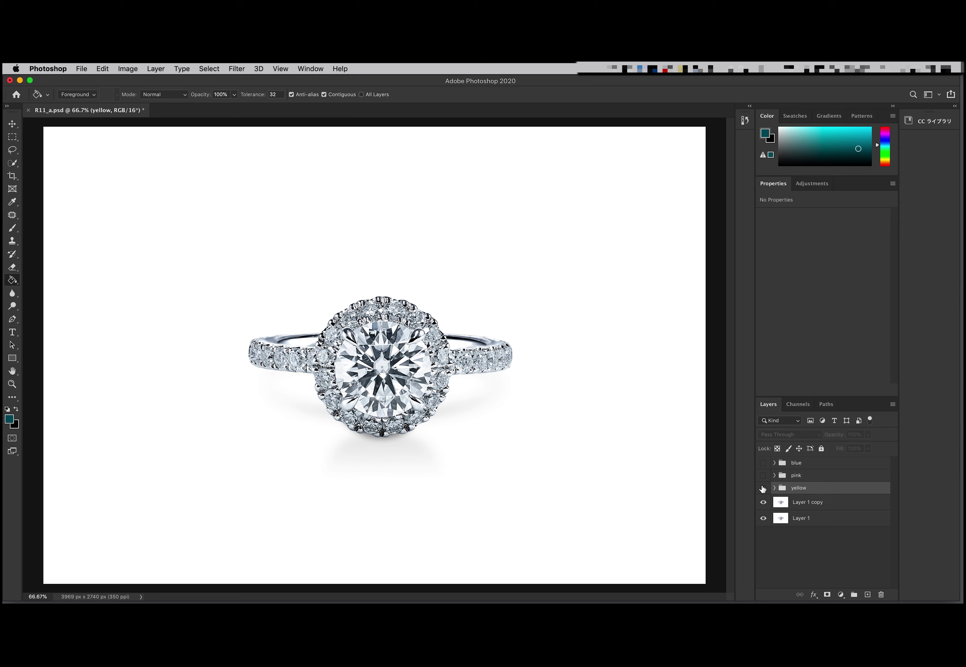
pyautogui.click(763, 488)
pyautogui.click(763, 475)
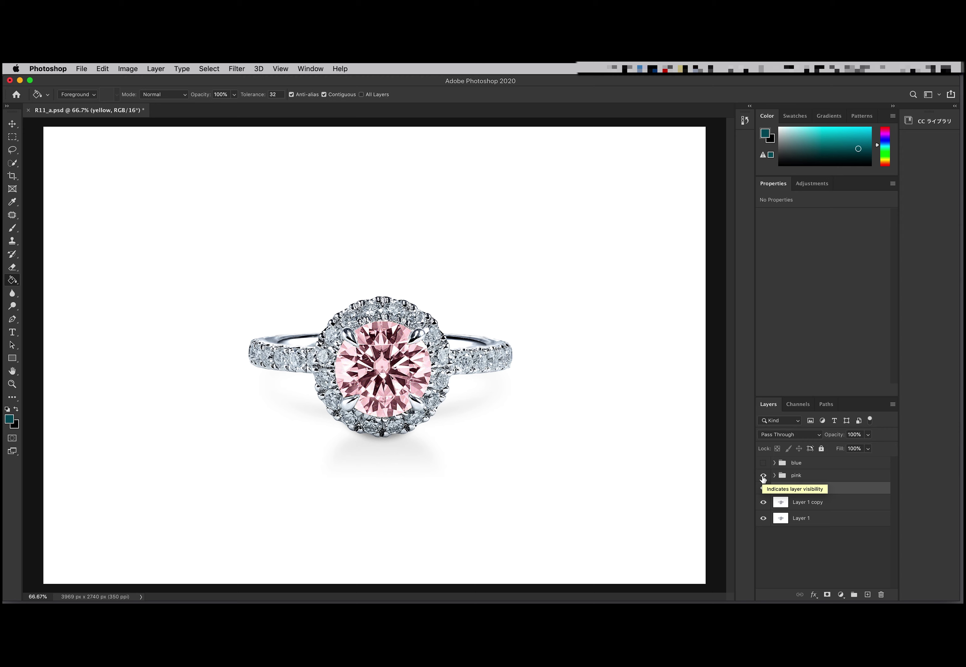
pyautogui.click(774, 476)
pyautogui.click(834, 491)
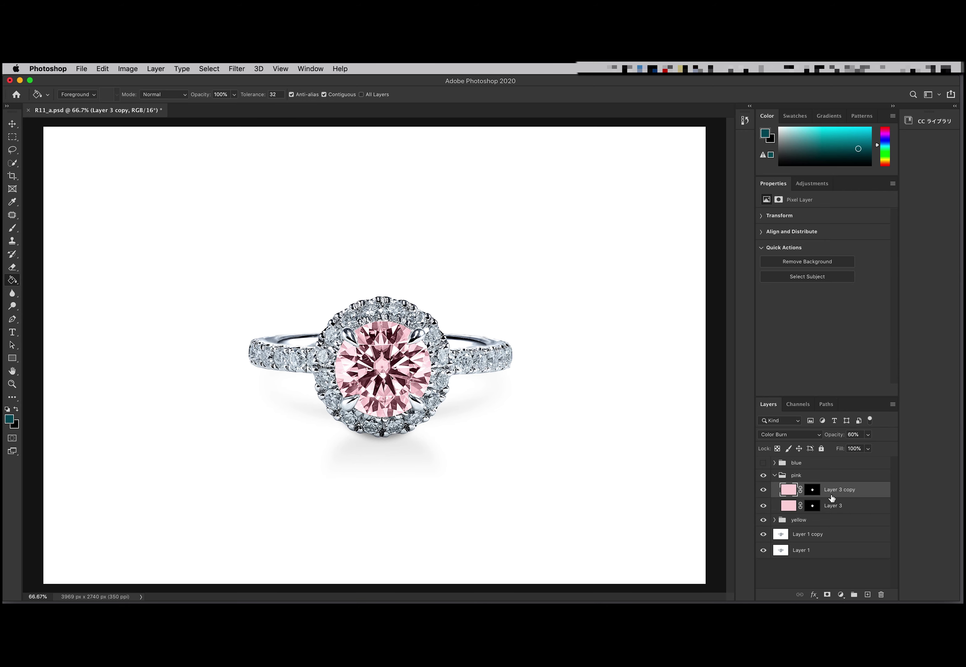
# Step: Add a Hue/Saturation adjustment in the pink group with Saturation +17, then collapse the group
pyautogui.click(841, 595)
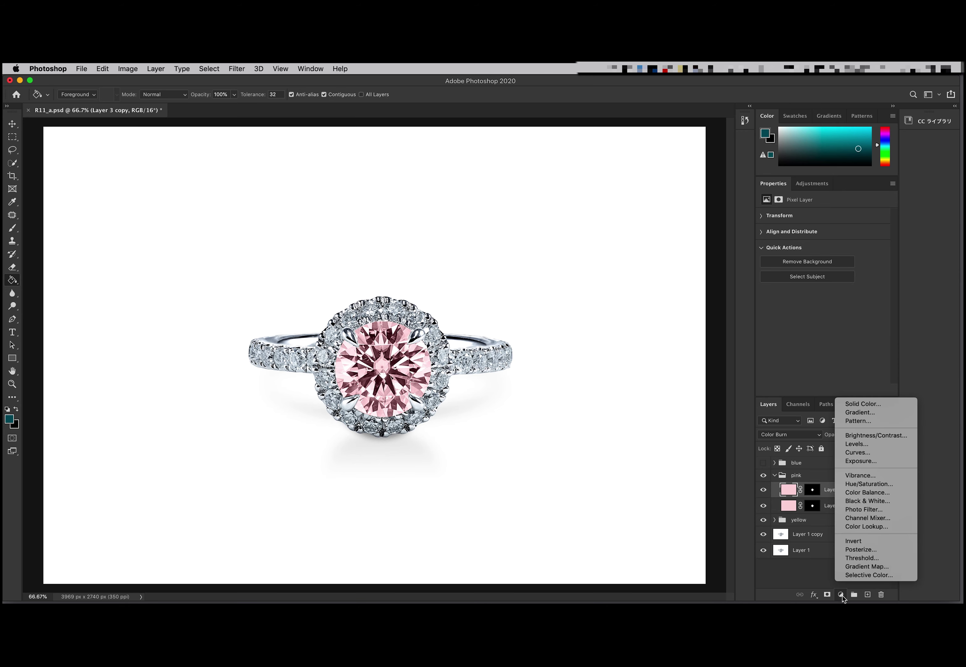
pyautogui.click(853, 492)
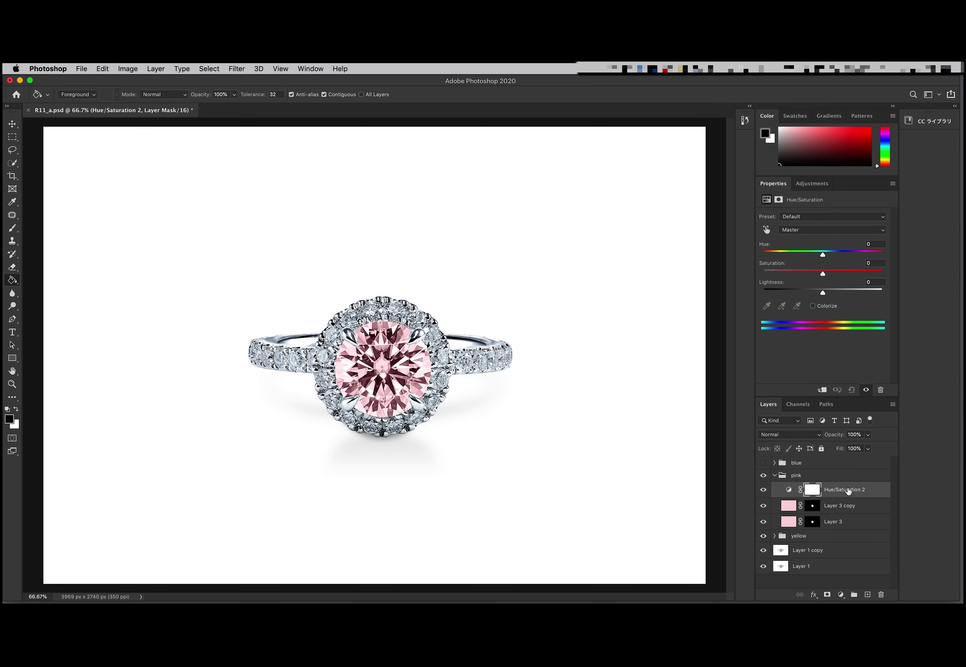
pyautogui.click(789, 490)
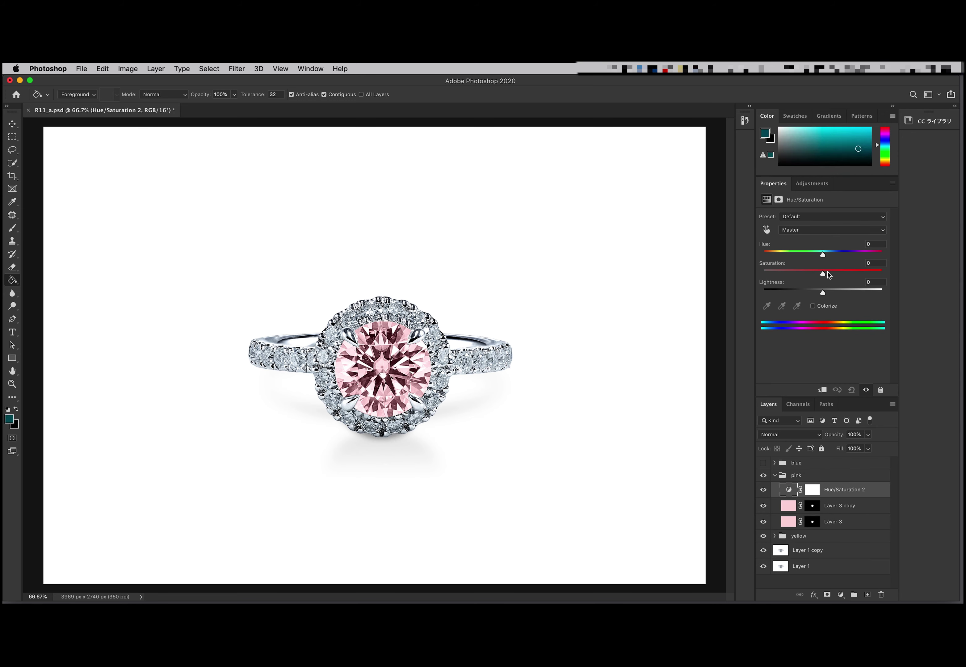
pyautogui.moveTo(824, 274); pyautogui.dragTo(834, 275)
pyautogui.click(774, 475)
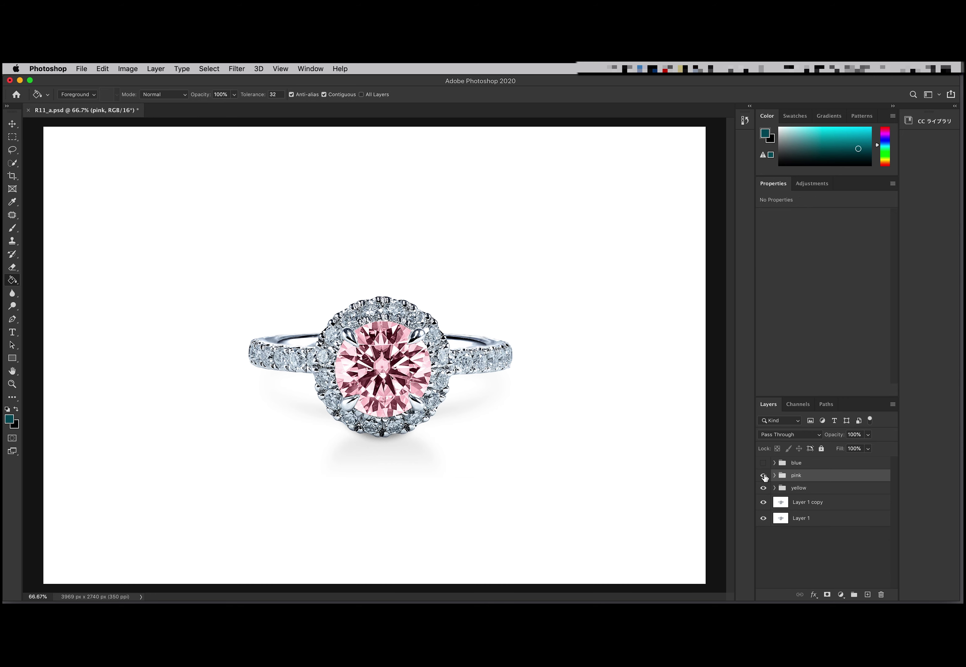
# Step: Toggle the pink group's visibility, then switch the blue group back on
pyautogui.click(764, 475)
pyautogui.click(763, 463)
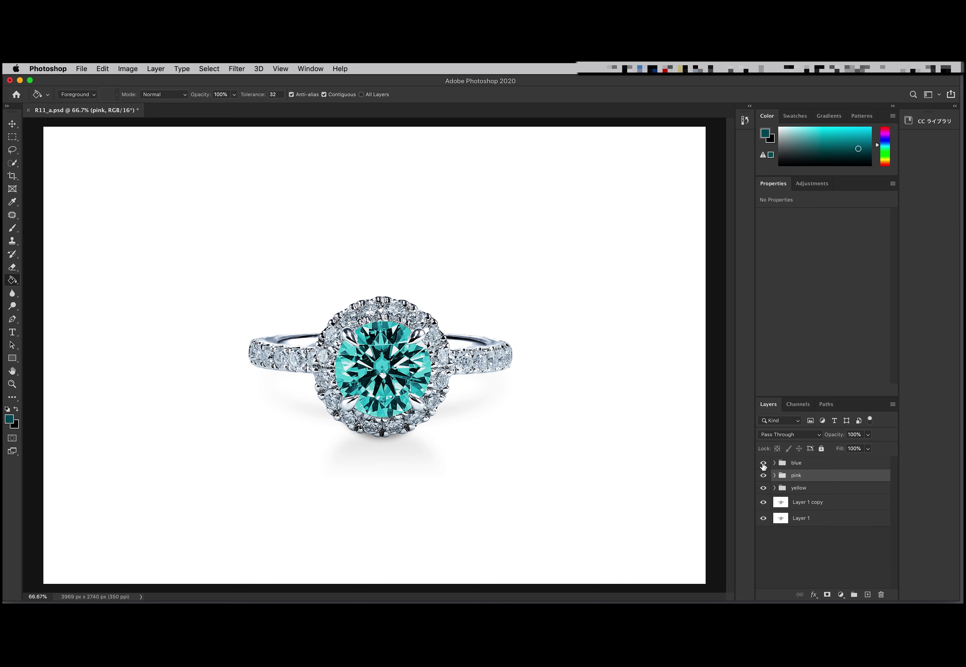